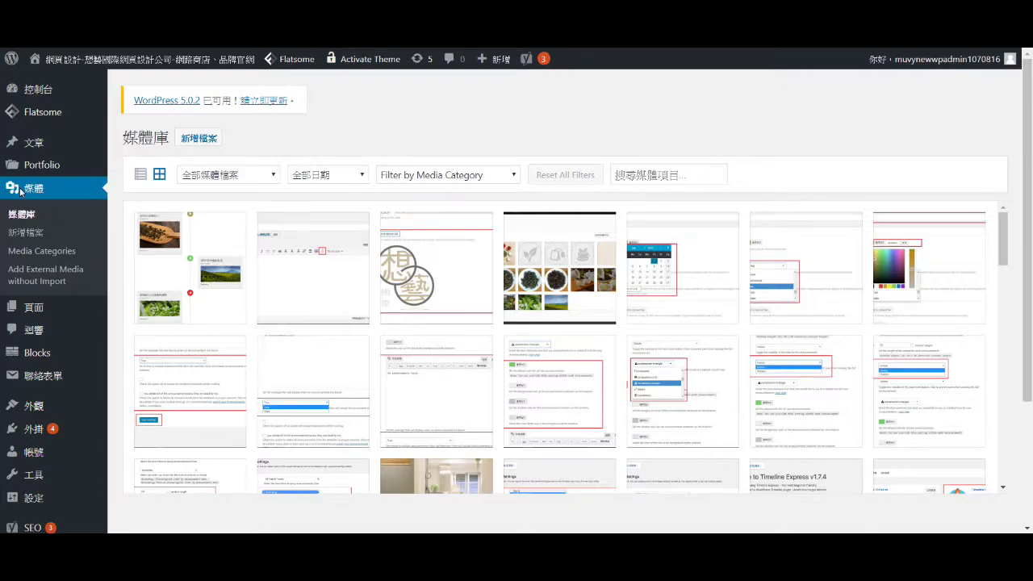
# - Open the media library and look through the uploaded files
pyautogui.click(26, 213)
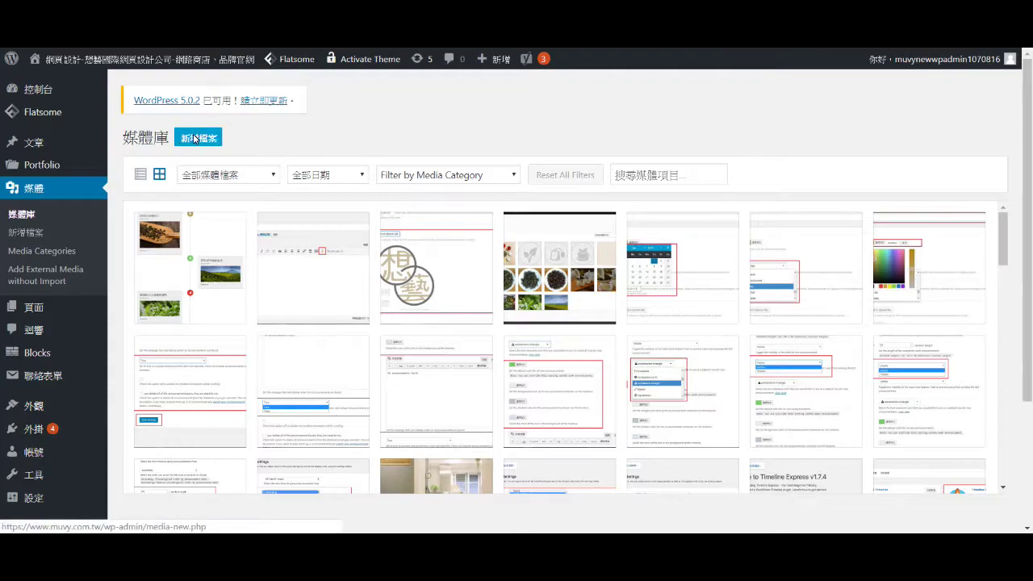
pyautogui.scroll(-3, 266, 242)
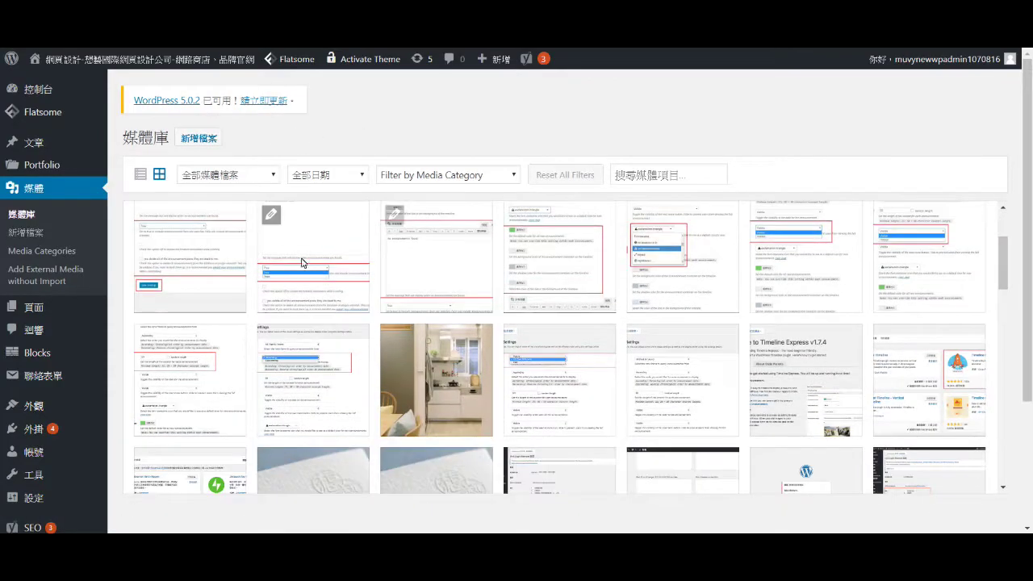
pyautogui.scroll(3, 323, 291)
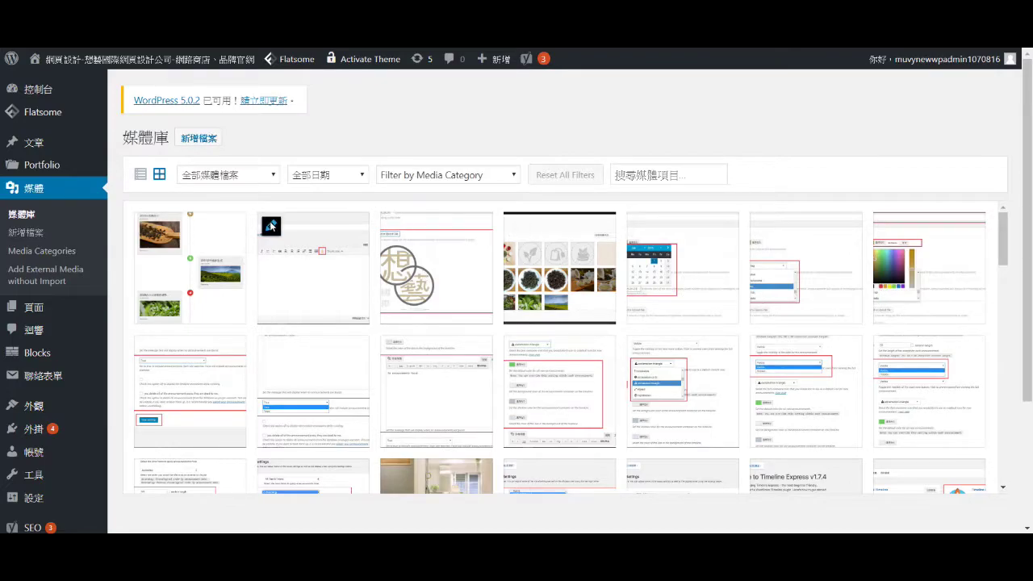
# - Examine the attachment details of 121415.jpg, including its link URL, title, description and alternative text fields, and close them
pyautogui.click(281, 249)
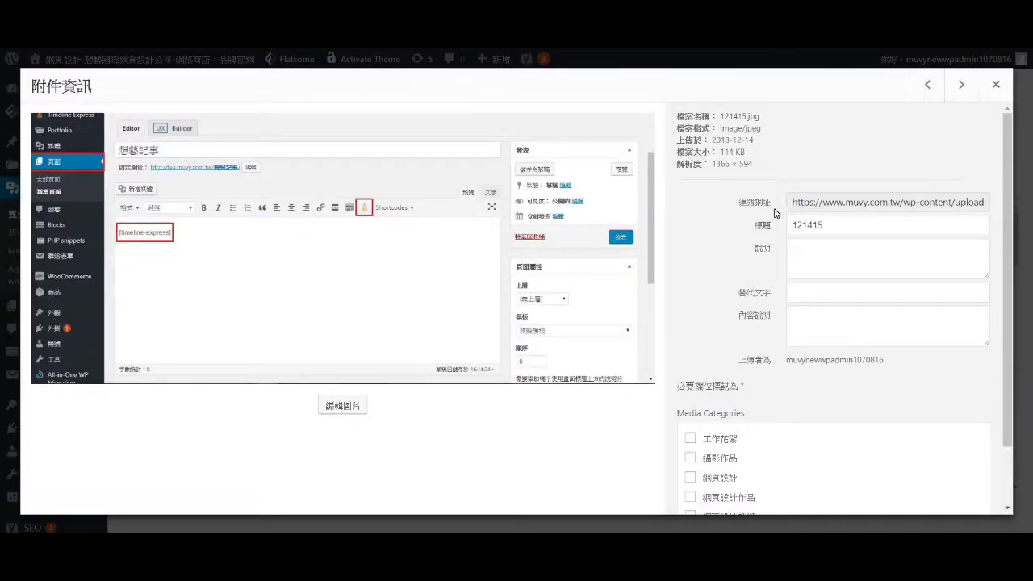
pyautogui.moveTo(821, 207); pyautogui.dragTo(1025, 206)
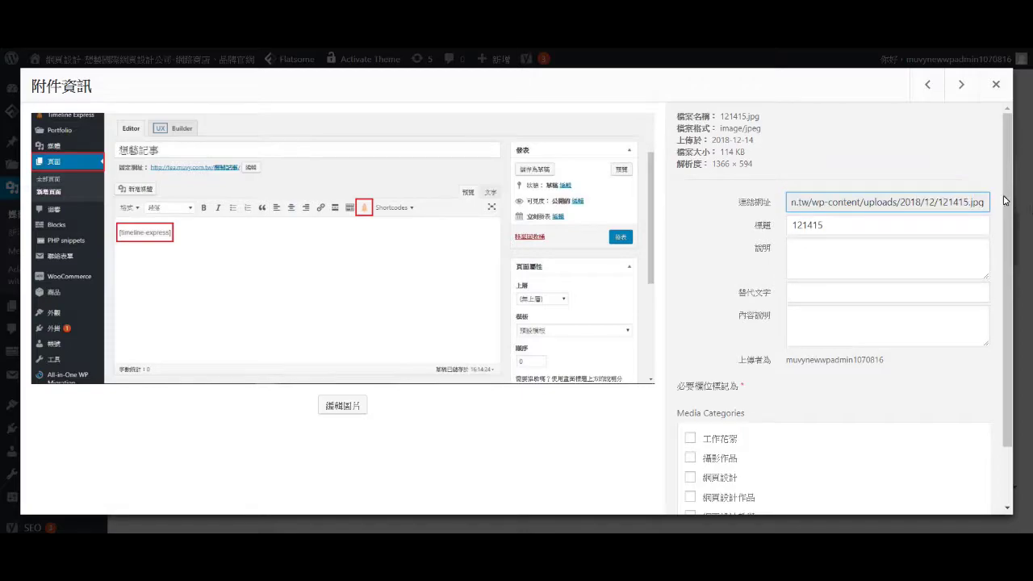
pyautogui.press('Tab')
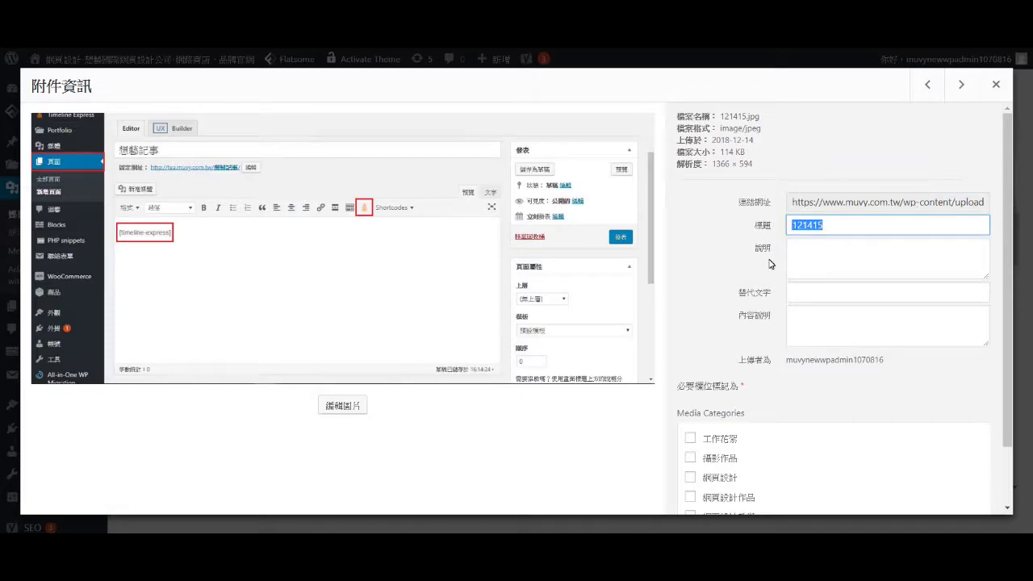
pyautogui.click(804, 293)
pyautogui.click(704, 251)
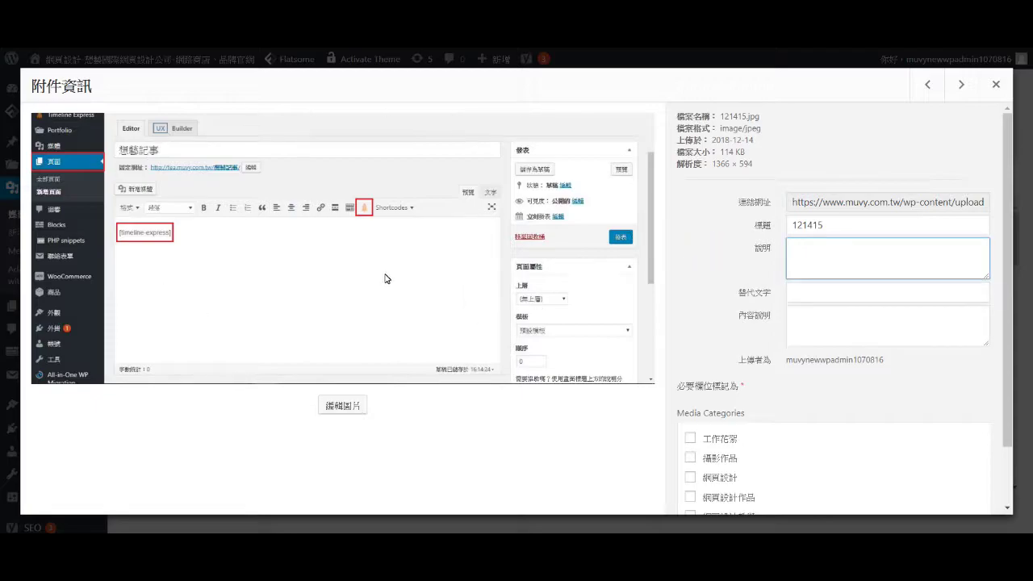
pyautogui.click(995, 84)
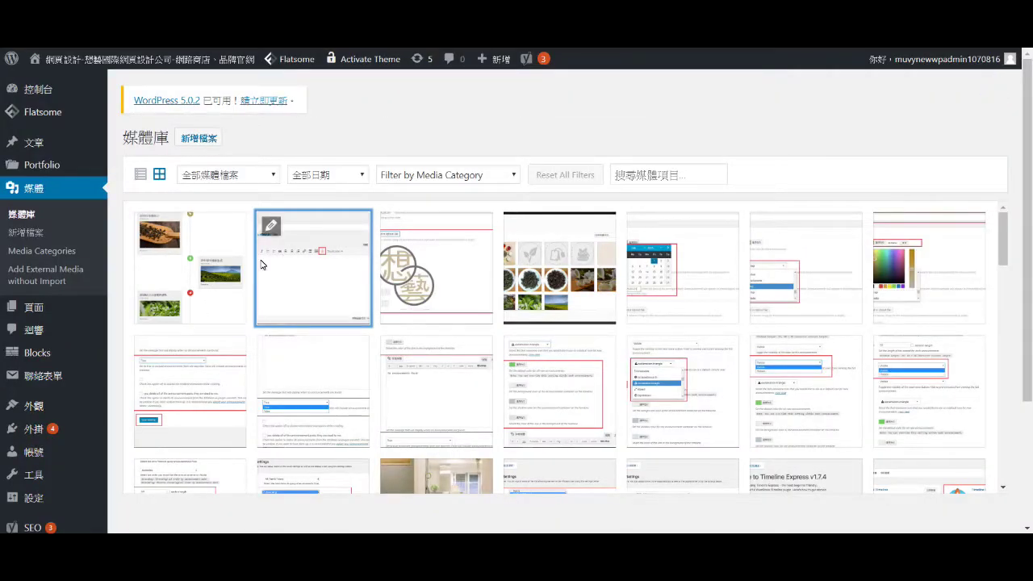
# - Switch the media library to list view and look through the file list
pyautogui.click(141, 175)
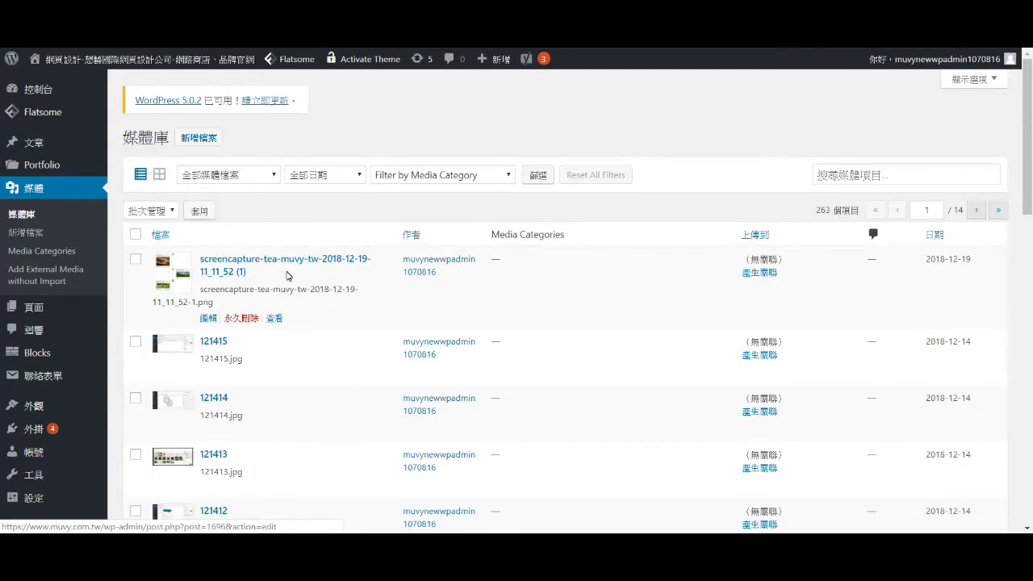
pyautogui.scroll(-3, 273, 319)
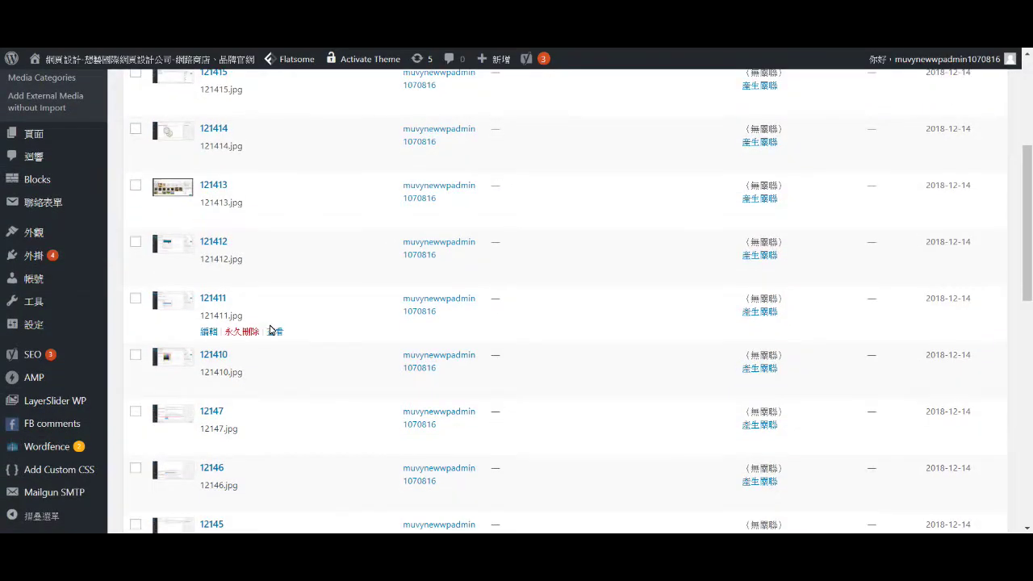
pyautogui.scroll(3, 271, 330)
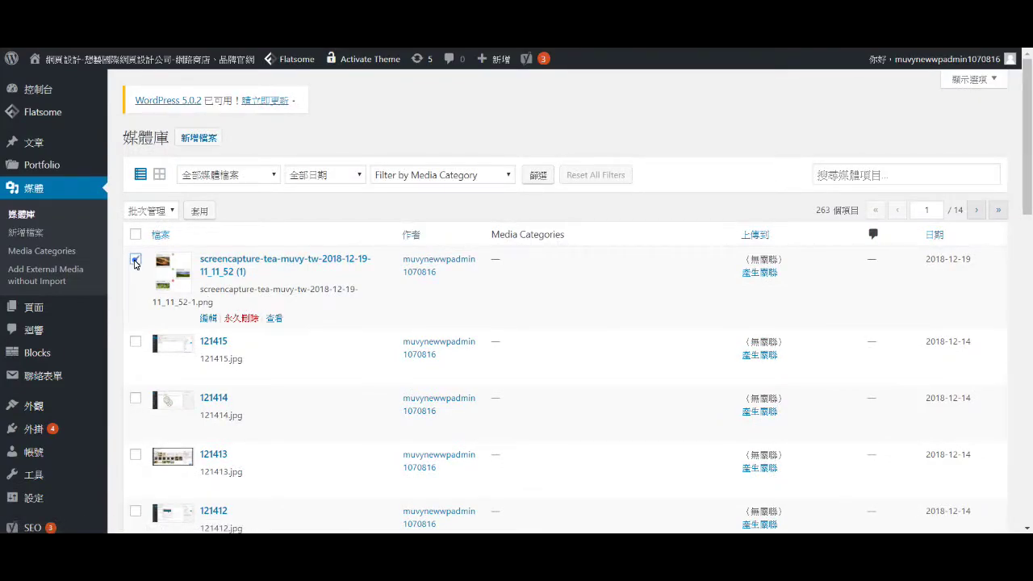
# - Select the screencapture image, 121415 and 121414, and choose 永久刪除 as the bulk action without applying it
pyautogui.click(136, 342)
pyautogui.click(135, 398)
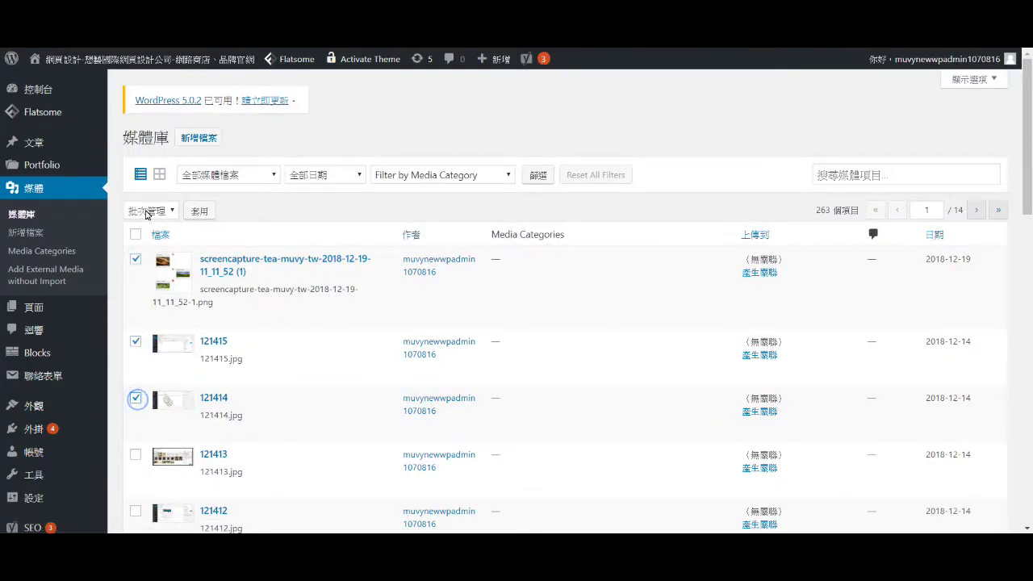
pyautogui.click(149, 212)
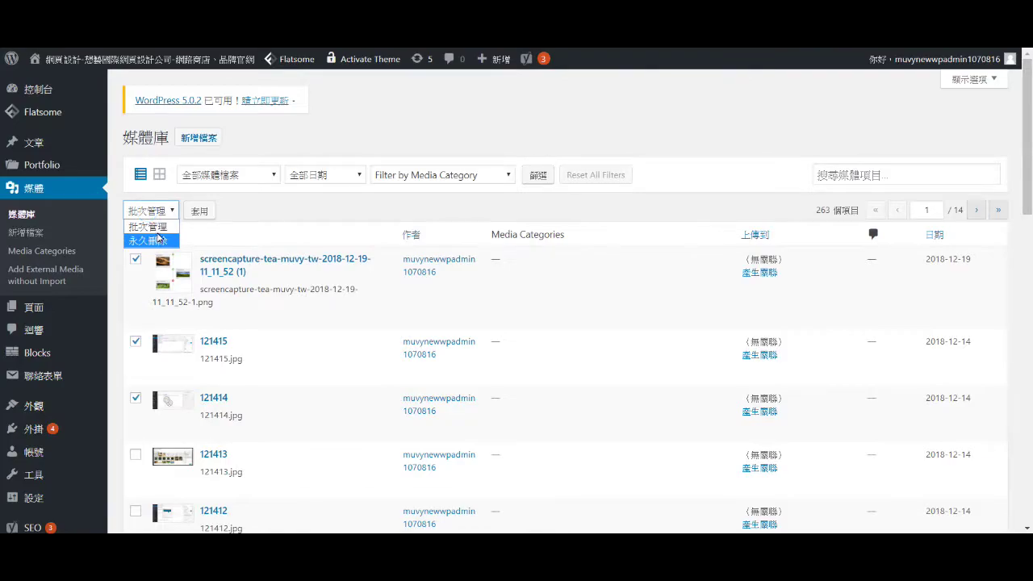
pyautogui.click(161, 242)
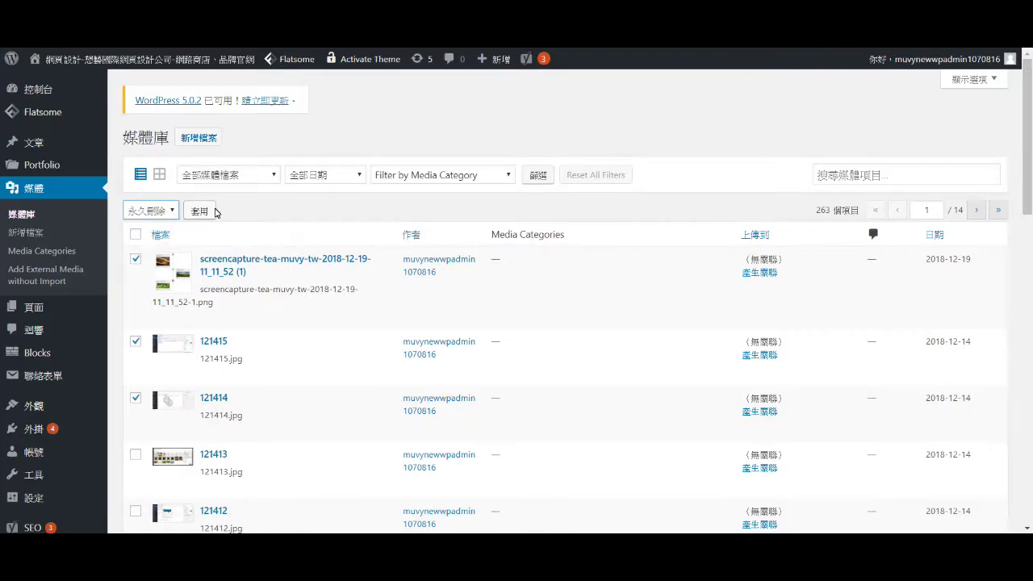
# - Deselect the three listed files and return the media library to grid view
pyautogui.click(136, 259)
pyautogui.click(135, 341)
pyautogui.click(136, 398)
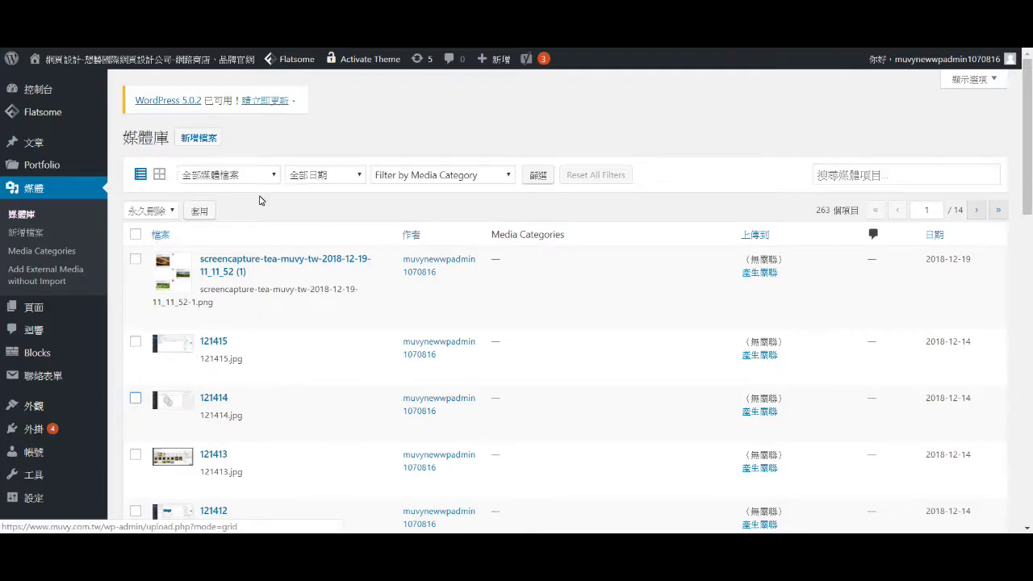
pyautogui.click(161, 175)
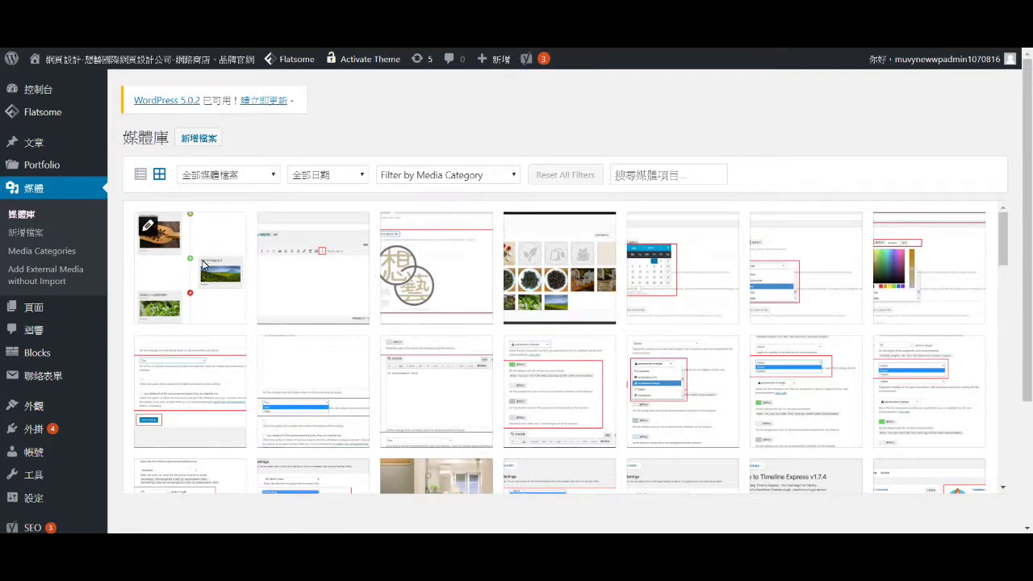
# - Select the first six images in the grid as one range, look through the library, and cancel the selection
pyautogui.click(203, 264)
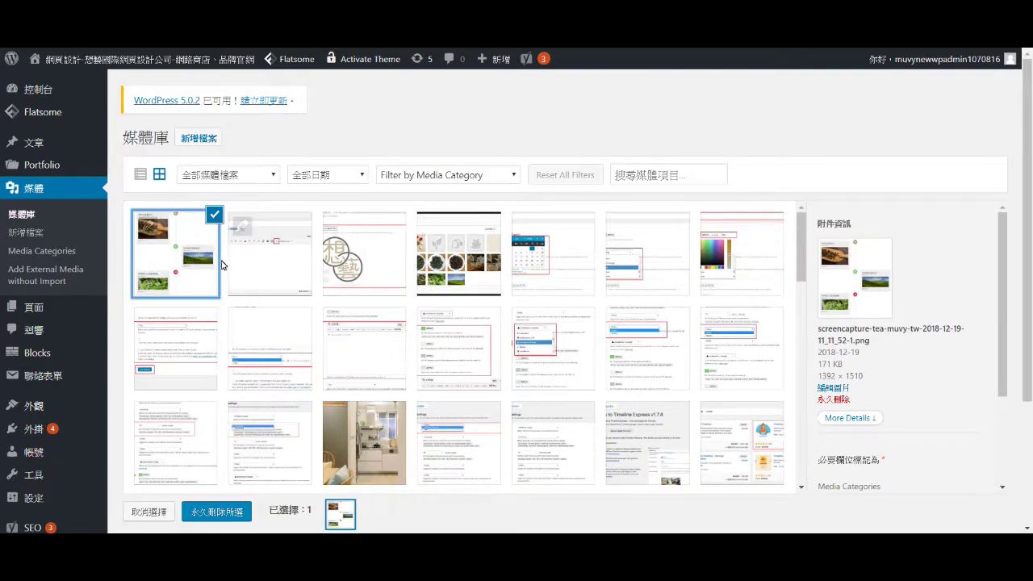
pyautogui.keyDown('shift'); pyautogui.click(666, 260); pyautogui.keyUp('shift')
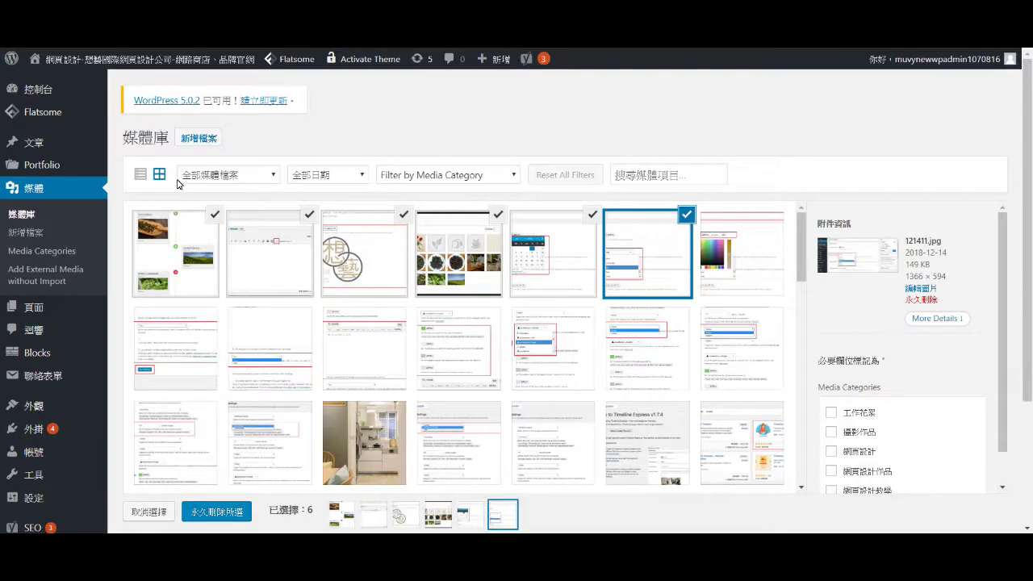
pyautogui.scroll(-3, 702, 212)
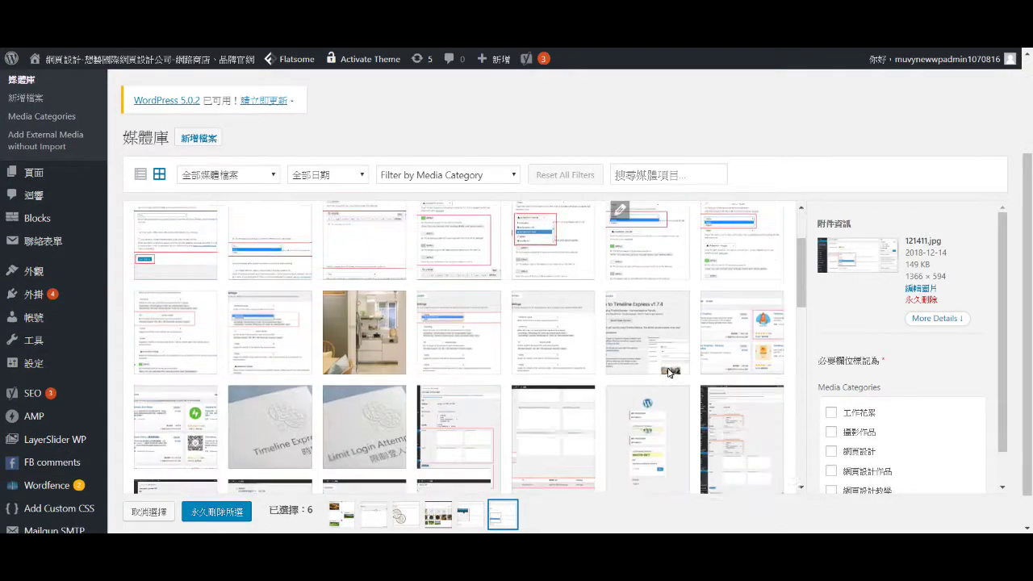
pyautogui.scroll(-4, 288, 462)
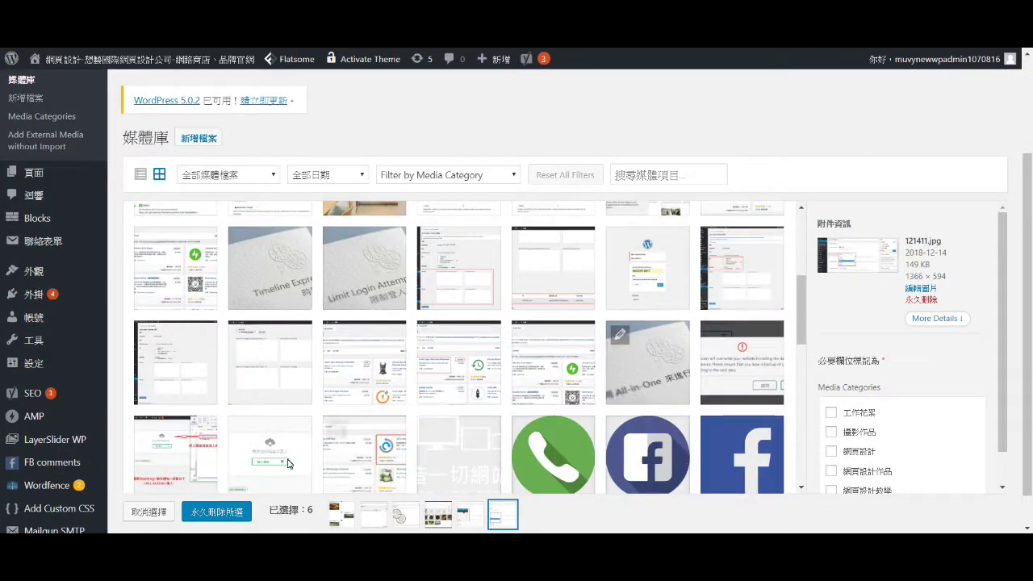
pyautogui.click(149, 511)
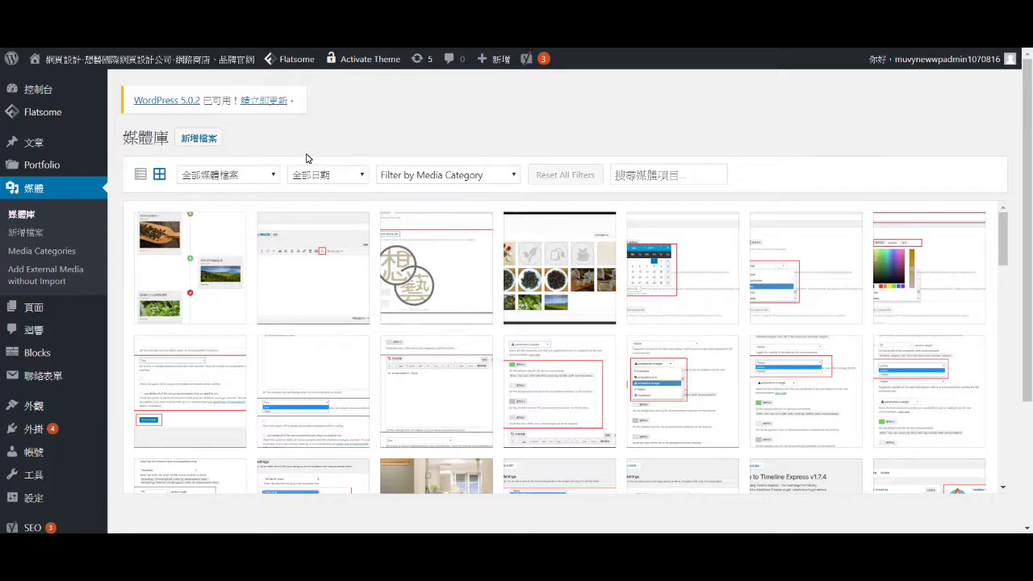
# - Show the upload area for adding new files to the media library
pyautogui.click(218, 137)
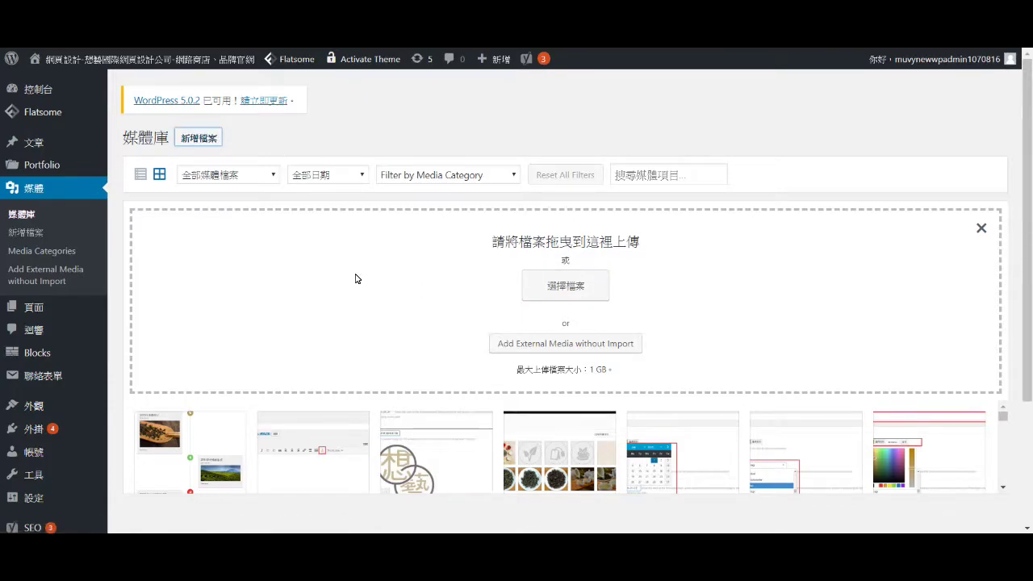
pyautogui.click(440, 256)
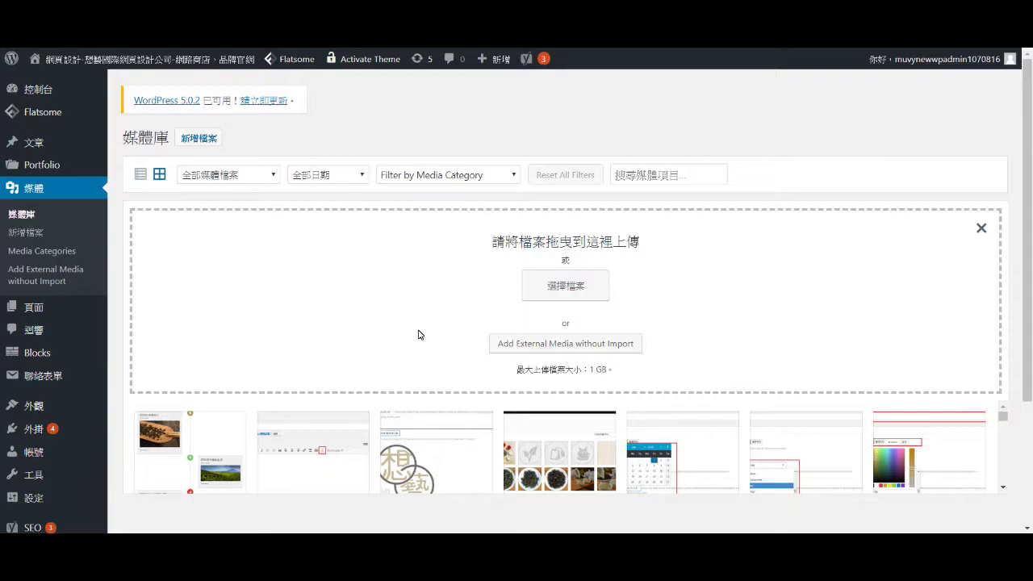
pyautogui.click(474, 180)
pyautogui.click(434, 167)
pyautogui.click(453, 148)
# - View the first image's attachment details down to Media Categories, and close both the details and the upload area
pyautogui.click(145, 436)
pyautogui.scroll(-3, 767, 339)
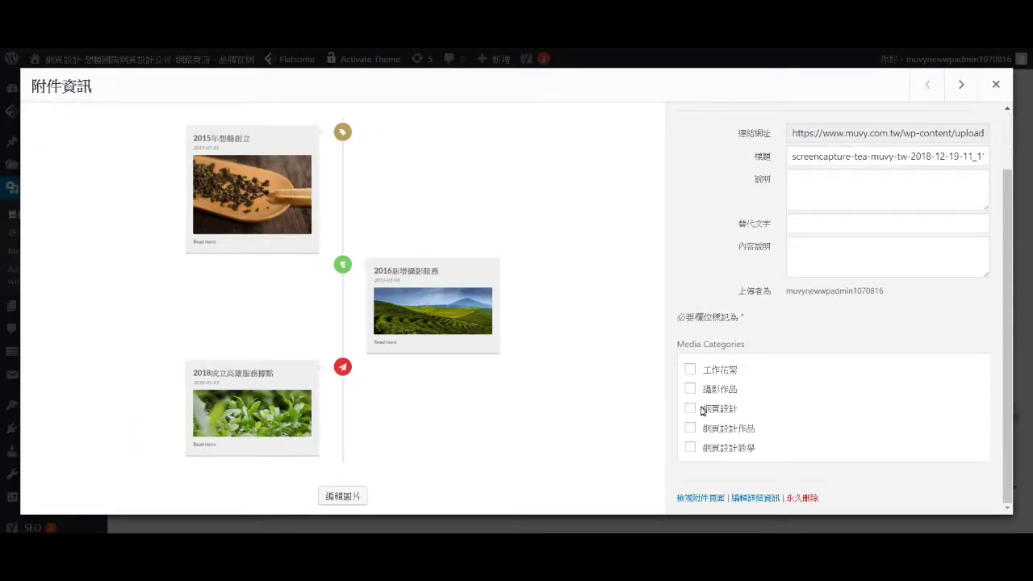
pyautogui.click(995, 85)
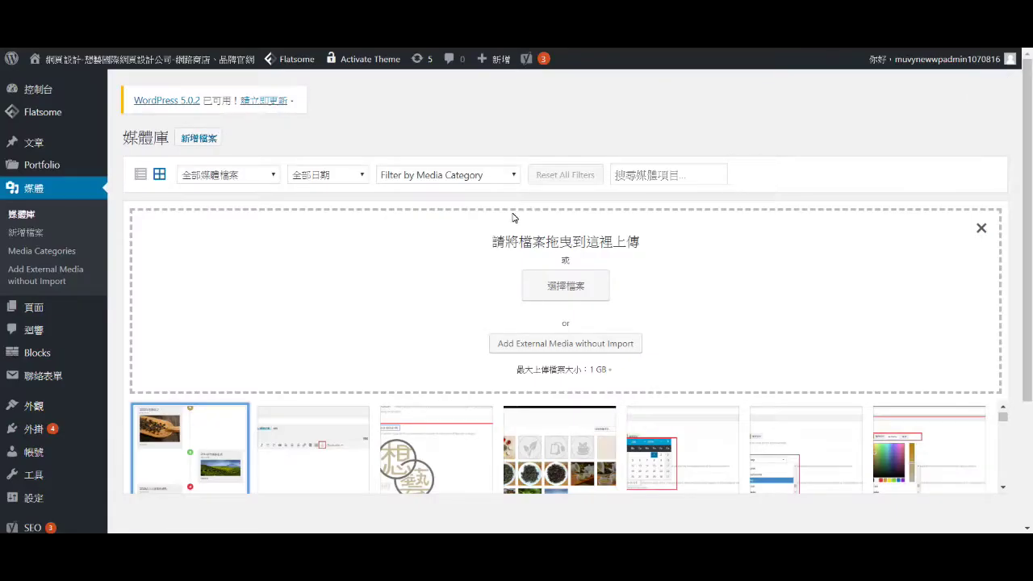
pyautogui.click(981, 228)
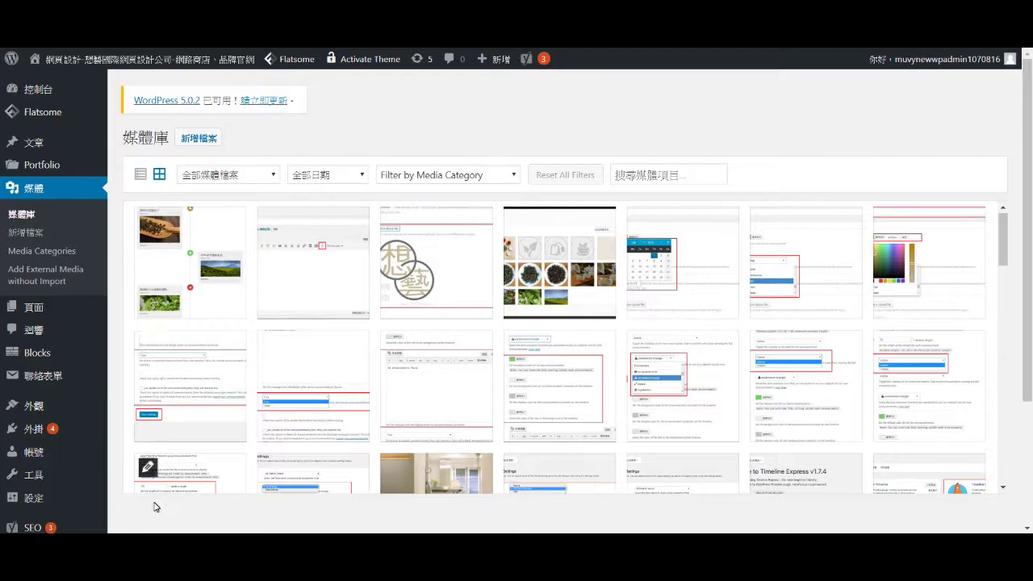
# - Look through the desktop folder (桌面) in File Explorer and close the window
pyautogui.press('super+e')
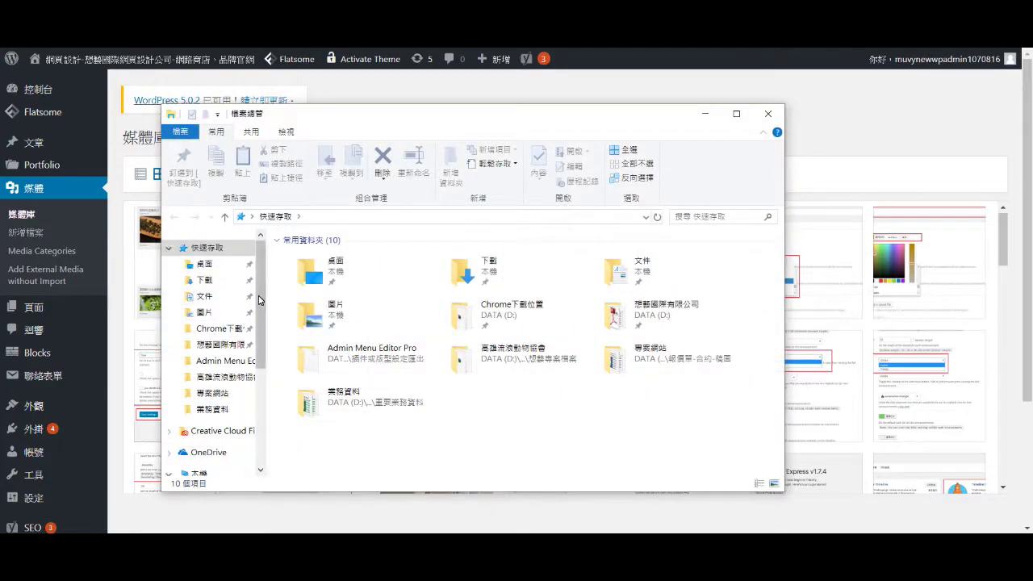
pyautogui.click(208, 266)
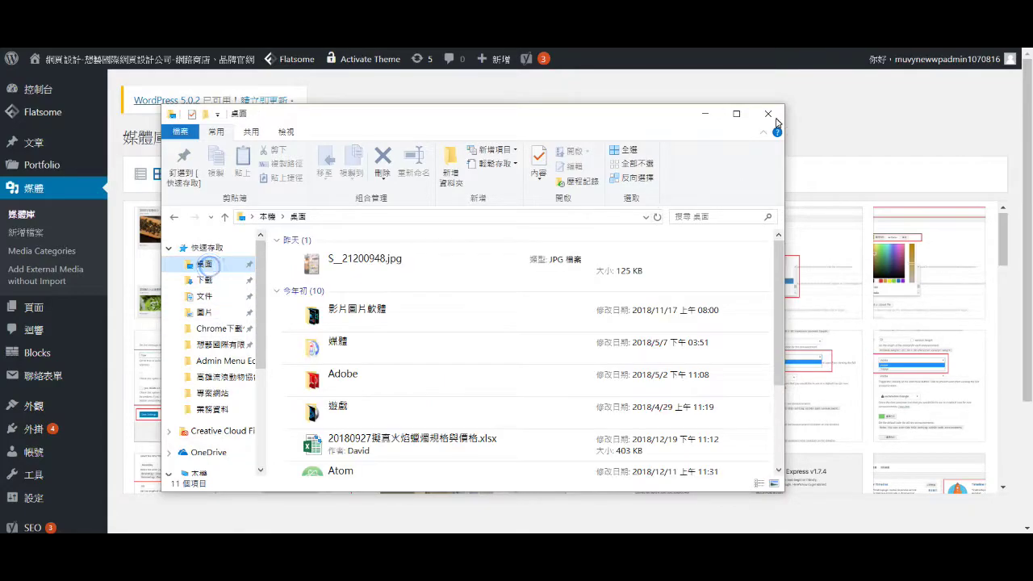
pyautogui.click(767, 113)
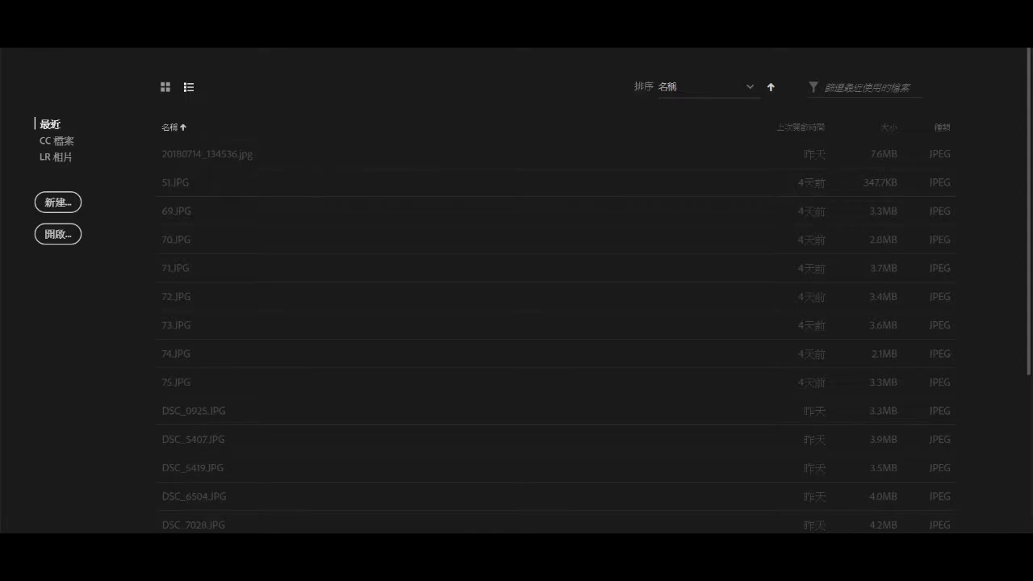
pyautogui.hotkey('alt', 'f')
pyautogui.press('n')
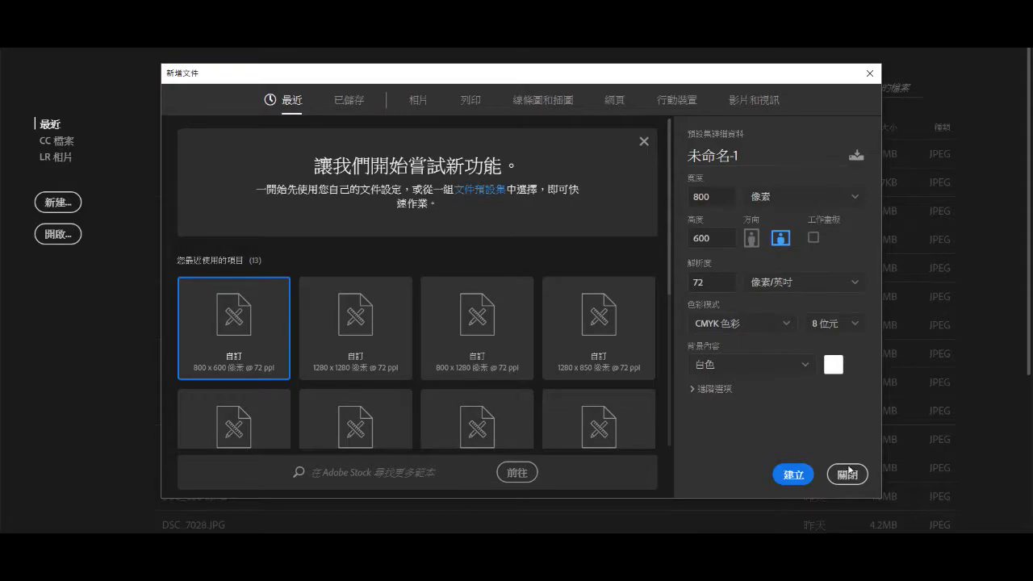
pyautogui.click(848, 471)
# - Open the image 303435_banner.jpg from the Chrome下載位置 folder
pyautogui.hotkey('alt', 'f')
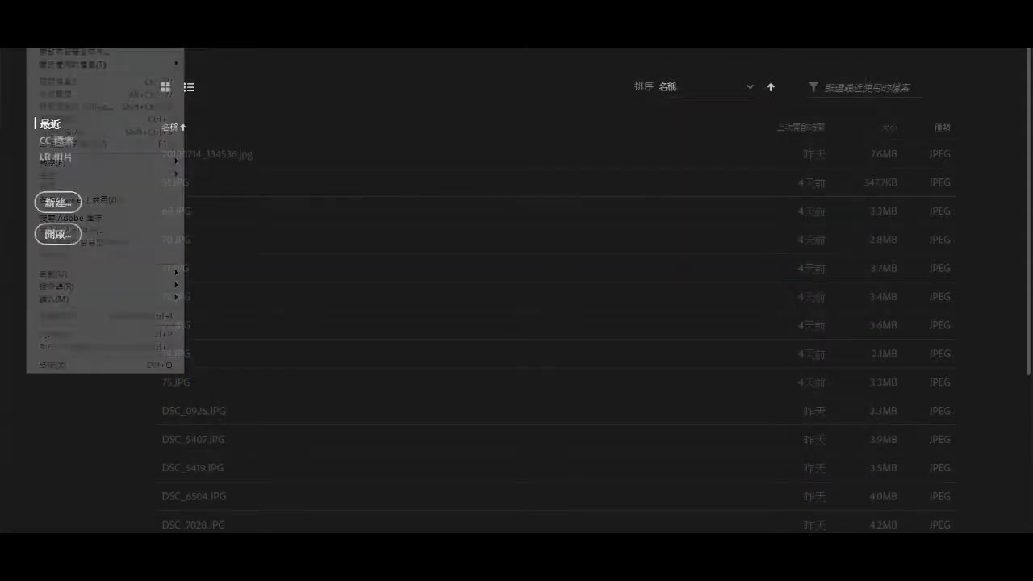
pyautogui.press('o')
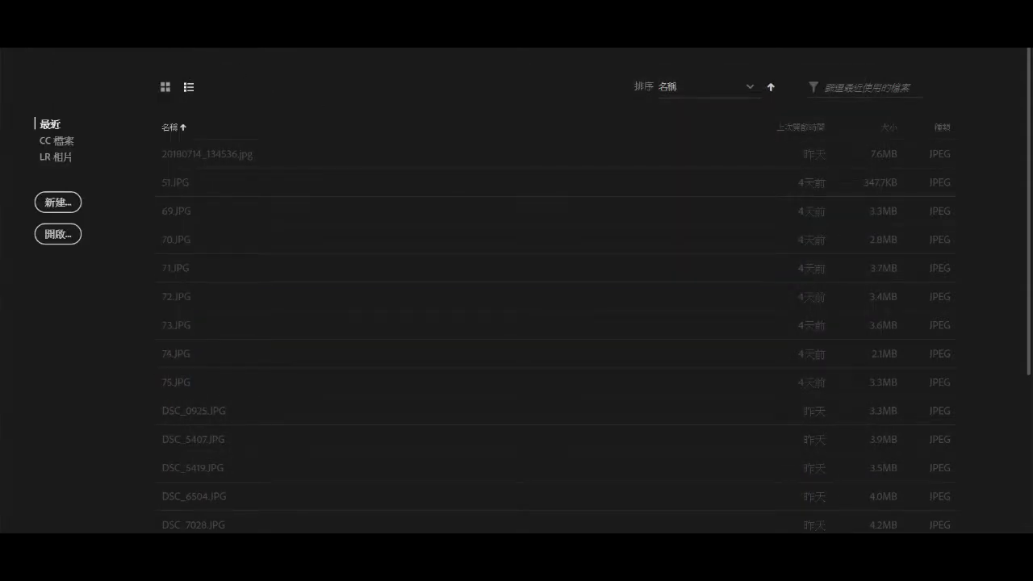
pyautogui.click(55, 159)
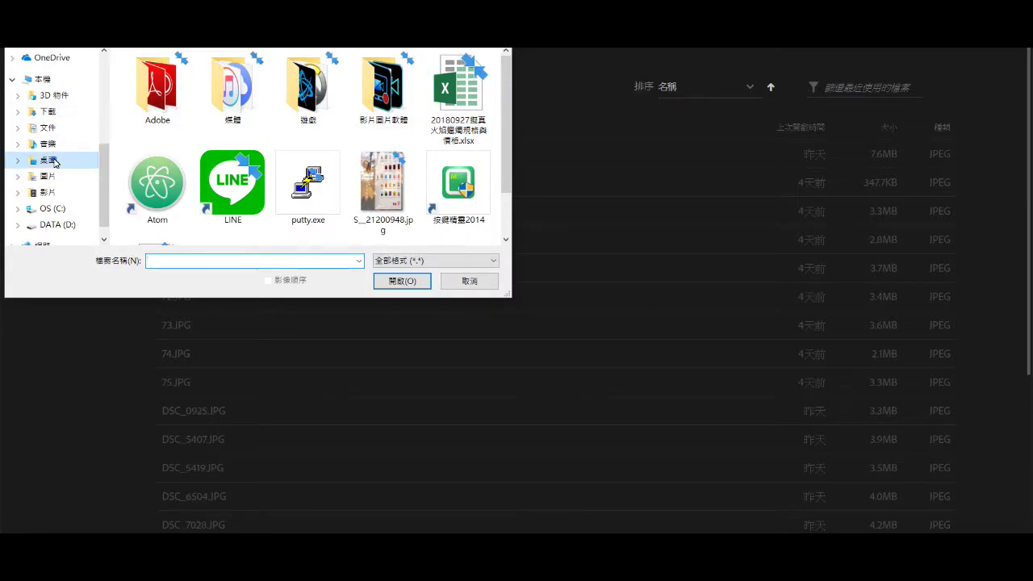
pyautogui.scroll(-1, 218, 222)
pyautogui.scroll(1, 187, 199)
pyautogui.scroll(4, 65, 121)
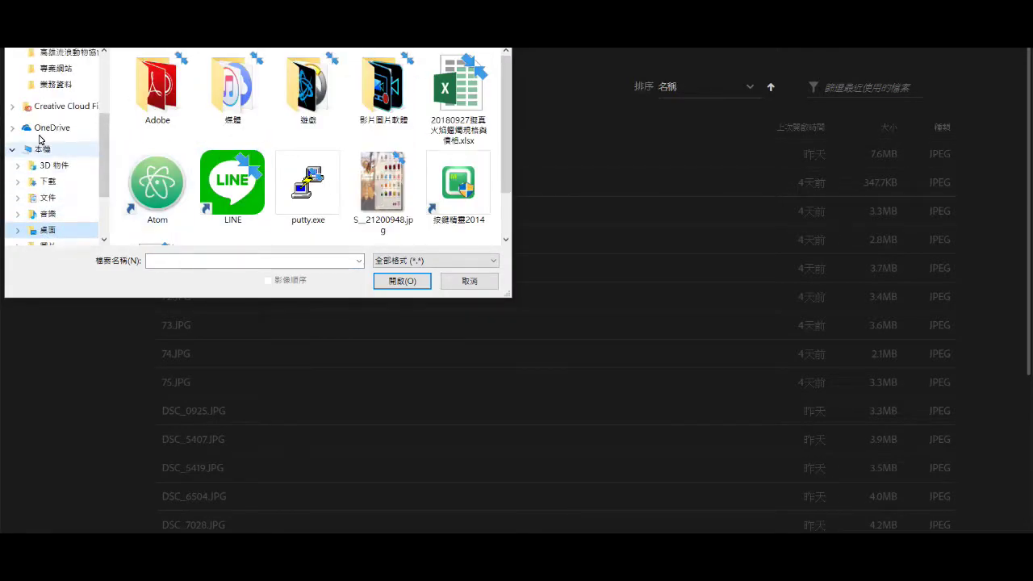
pyautogui.click(65, 103)
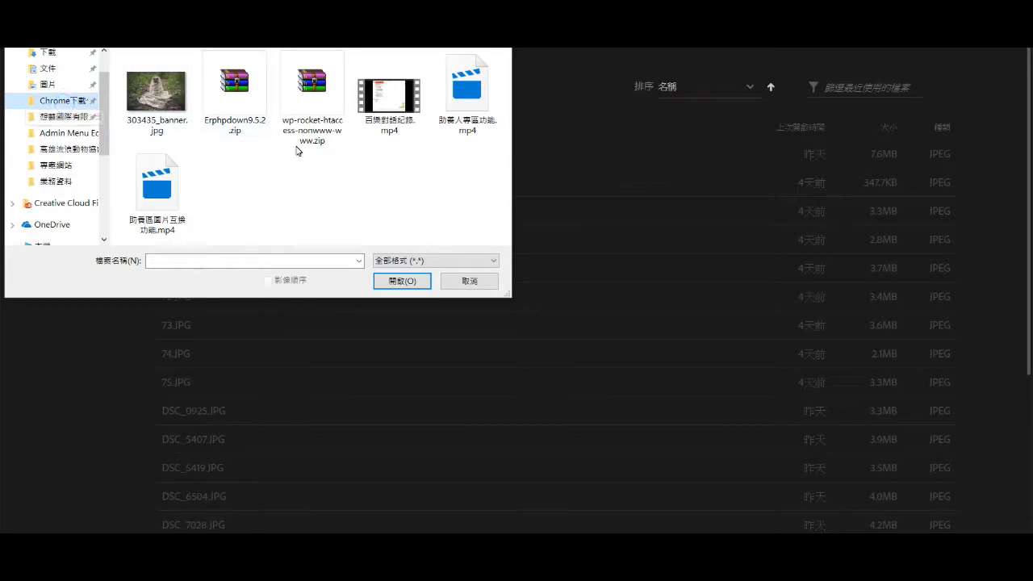
pyautogui.click(139, 98)
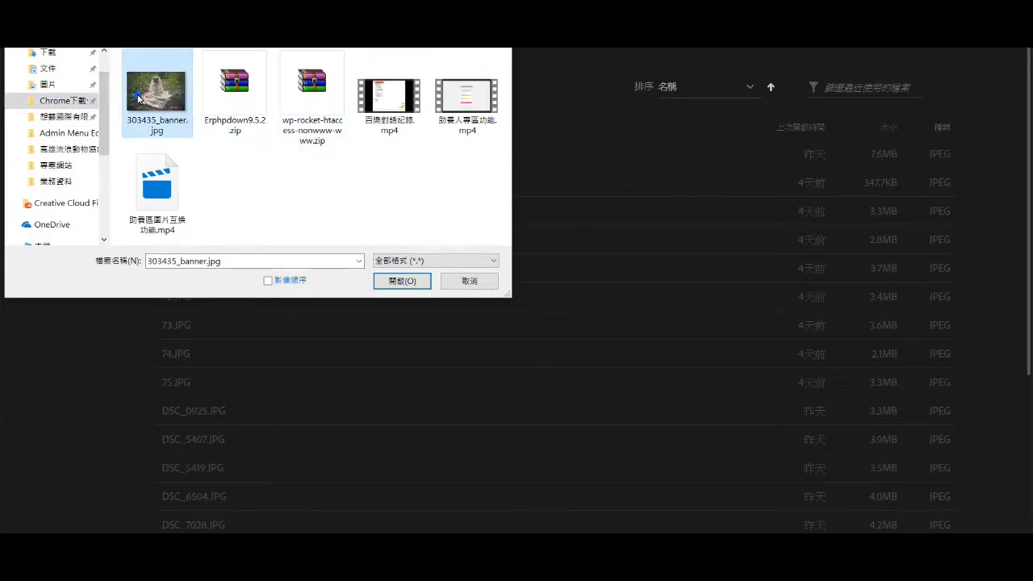
pyautogui.doubleClick(139, 98)
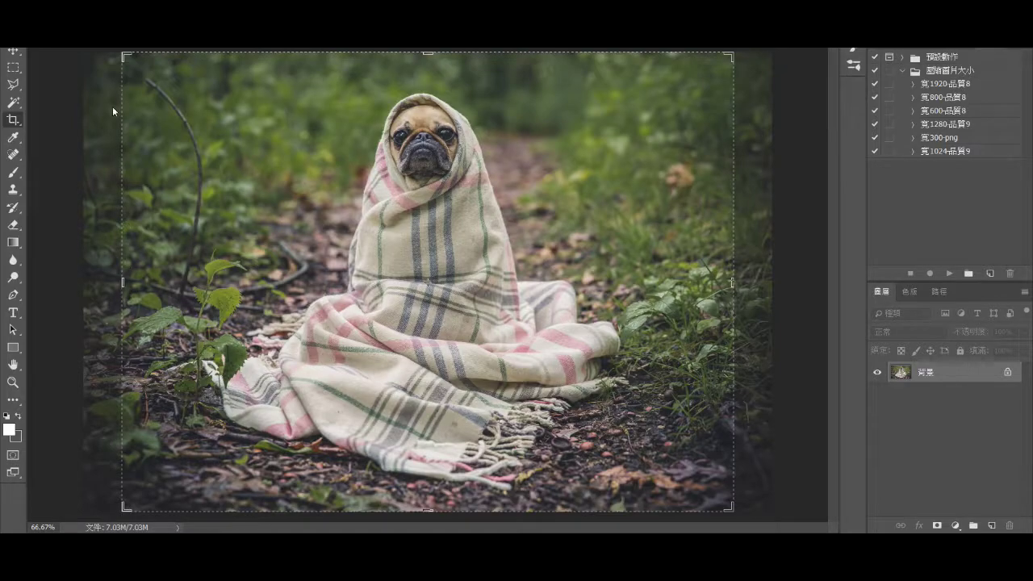
# - Switch to the Rectangular Marquee tool and check the image's dimensions in Image Size without changing them
pyautogui.click(13, 68)
pyautogui.click(113, 42)
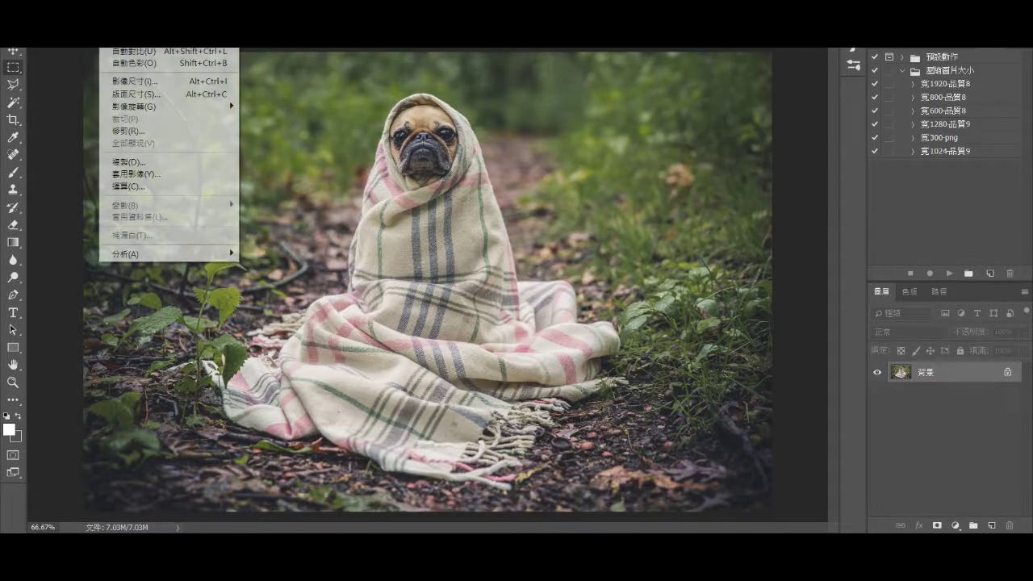
pyautogui.click(147, 81)
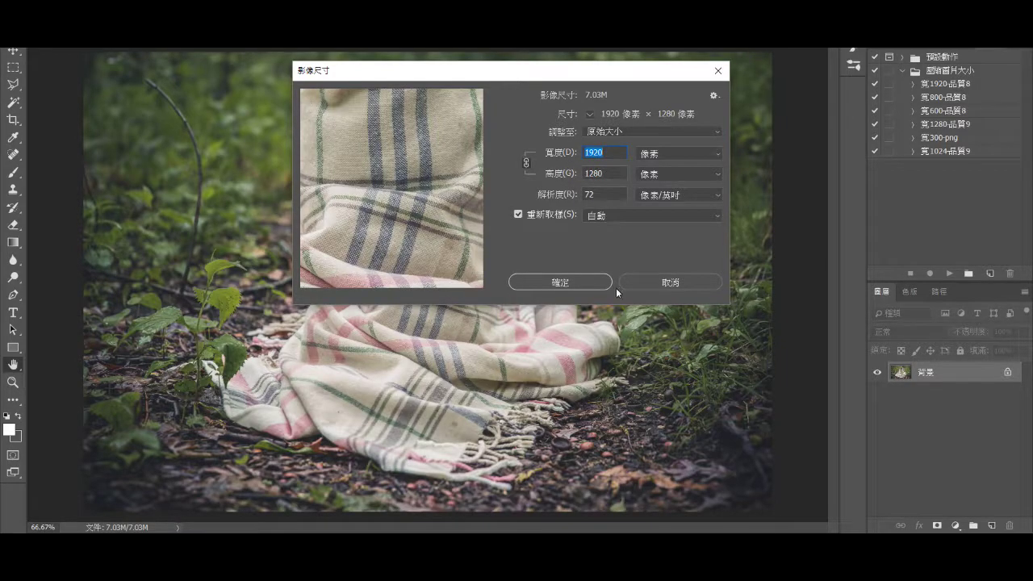
pyautogui.click(665, 283)
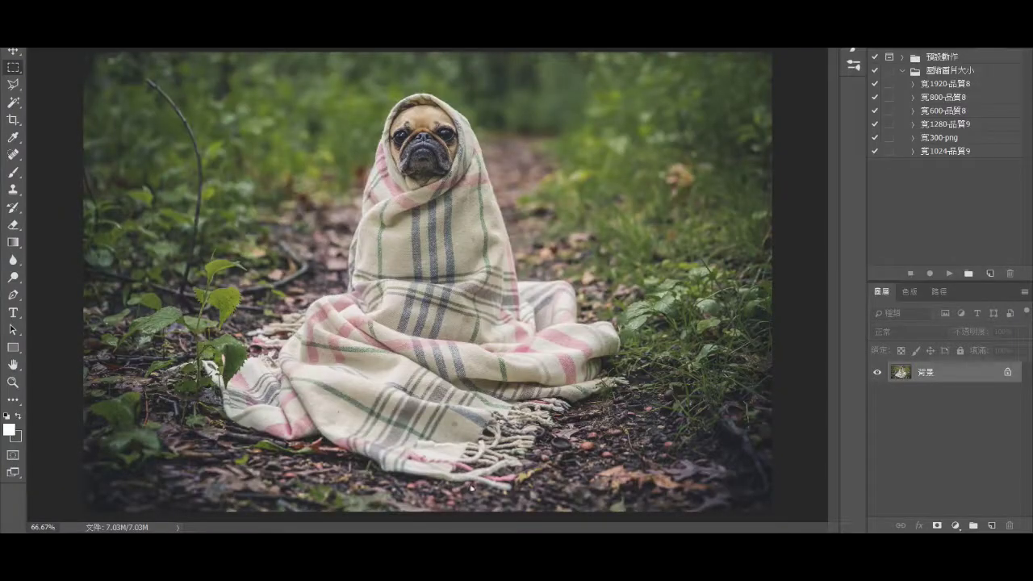
# - Point out the width value in the image's size settings and cancel the dialog
pyautogui.hotkey('alt', 'i')
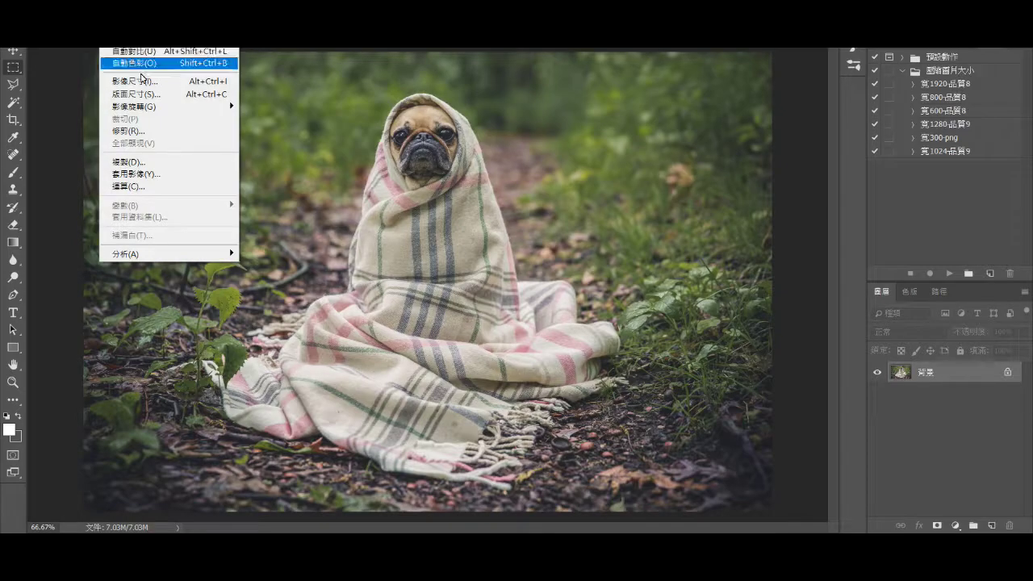
pyautogui.moveTo(147, 110)
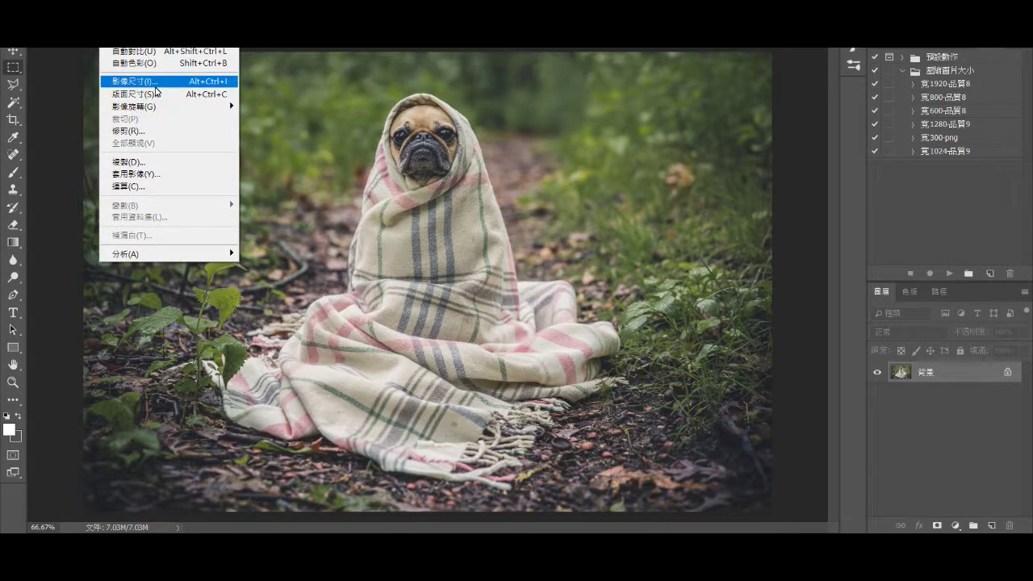
pyautogui.click(161, 82)
pyautogui.click(613, 152)
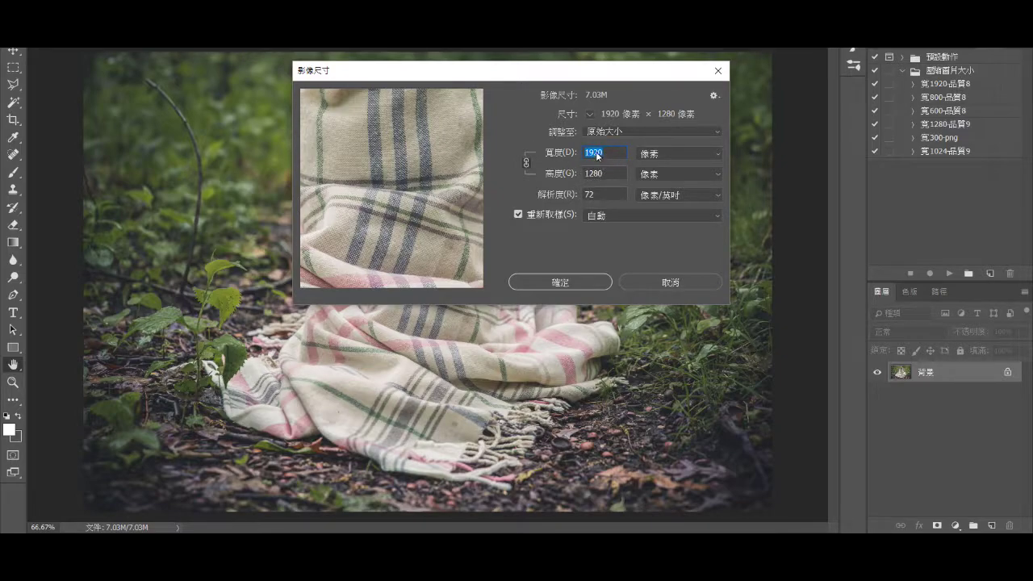
pyautogui.doubleClick(613, 153)
pyautogui.click(677, 286)
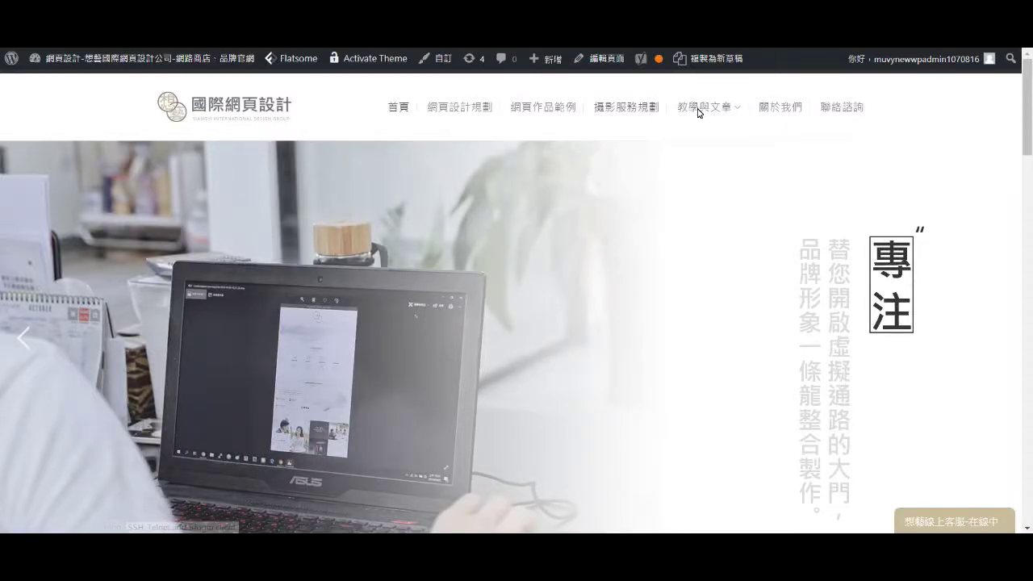
# - Switch to the website in the browser and view the WordPress article in the 觀念知識 category under 教學與文章
pyautogui.moveTo(699, 108)
pyautogui.click(810, 179)
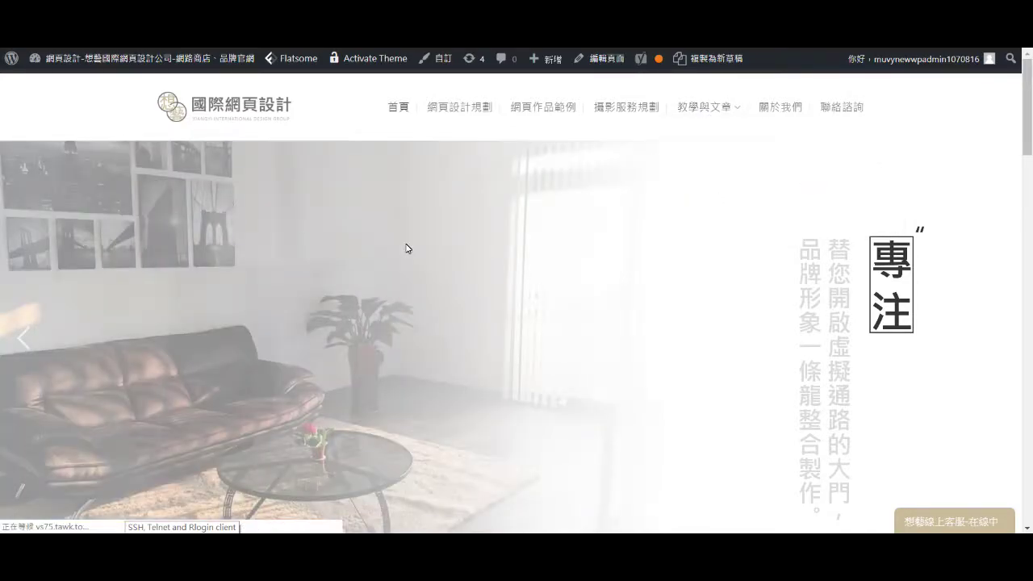
pyautogui.scroll(-1, 480, 250)
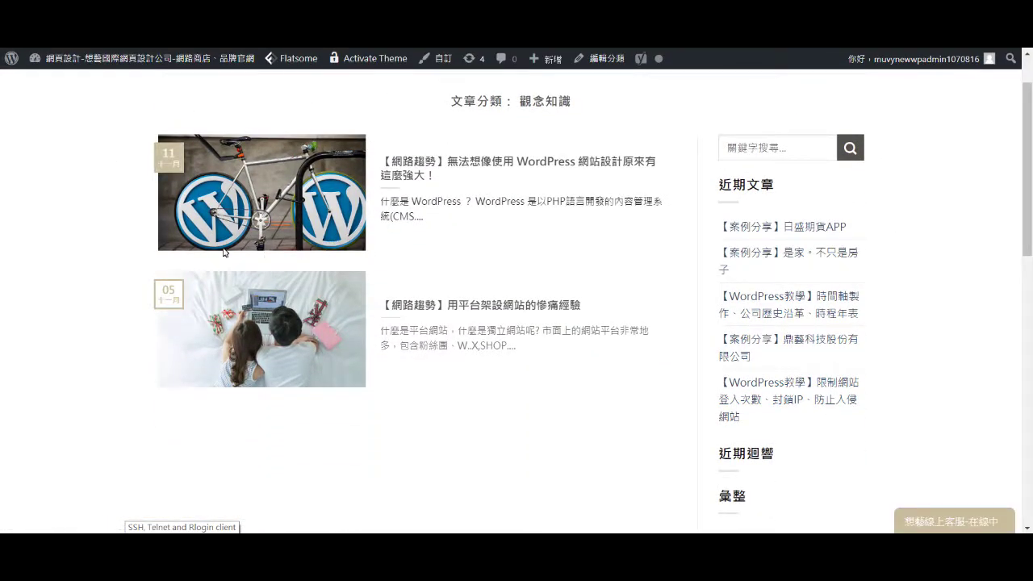
pyautogui.click(283, 203)
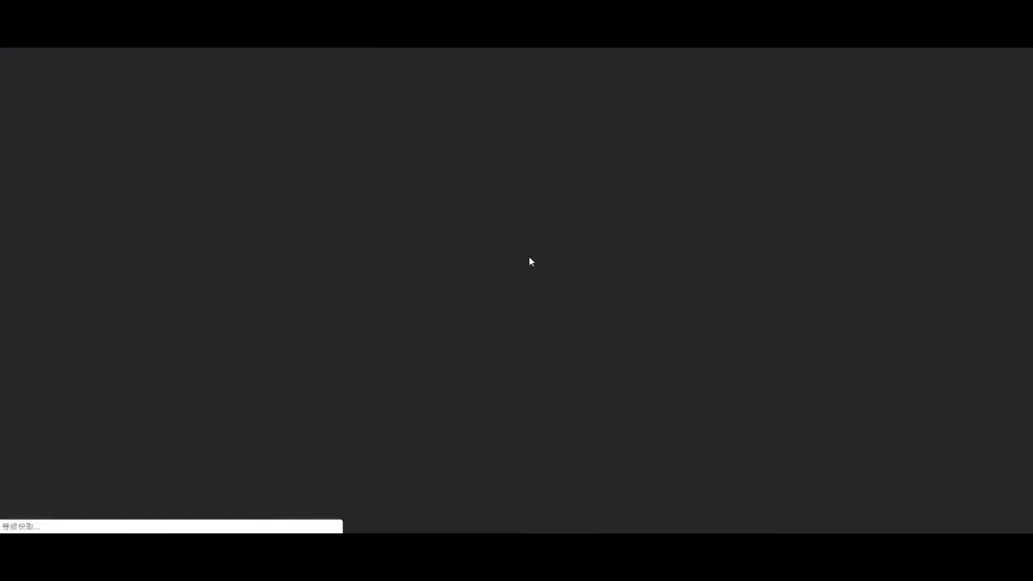
pyautogui.scroll(-2, 153, 264)
pyautogui.scroll(2, 161, 274)
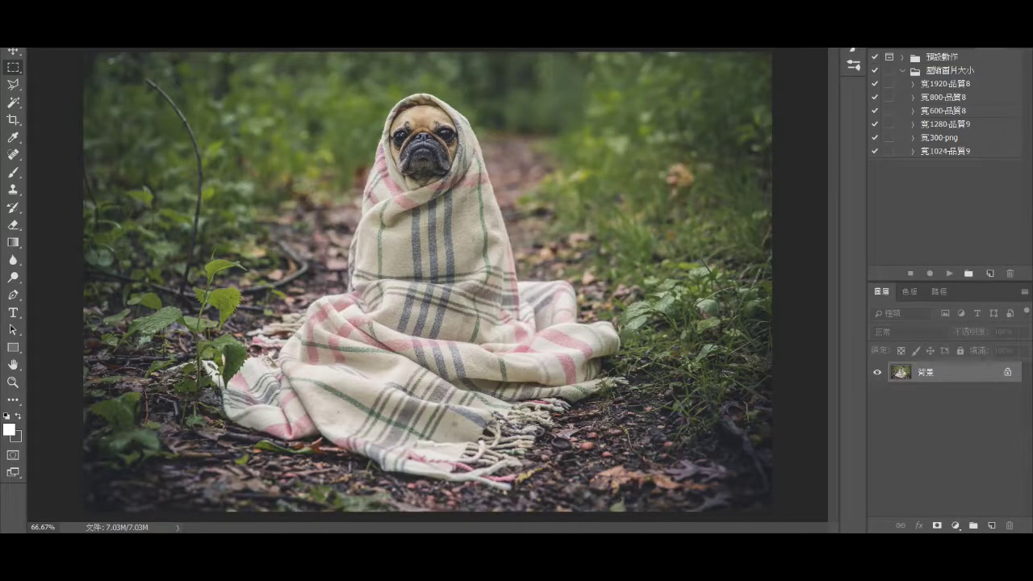
pyautogui.click(44, 39)
pyautogui.moveTo(117, 39)
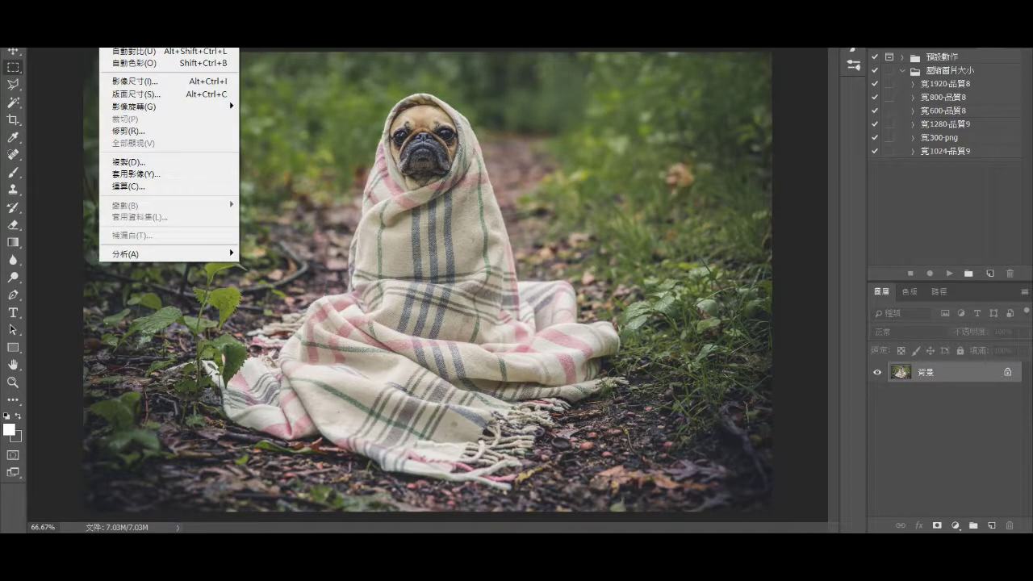
pyautogui.click(139, 82)
pyautogui.write('1280')
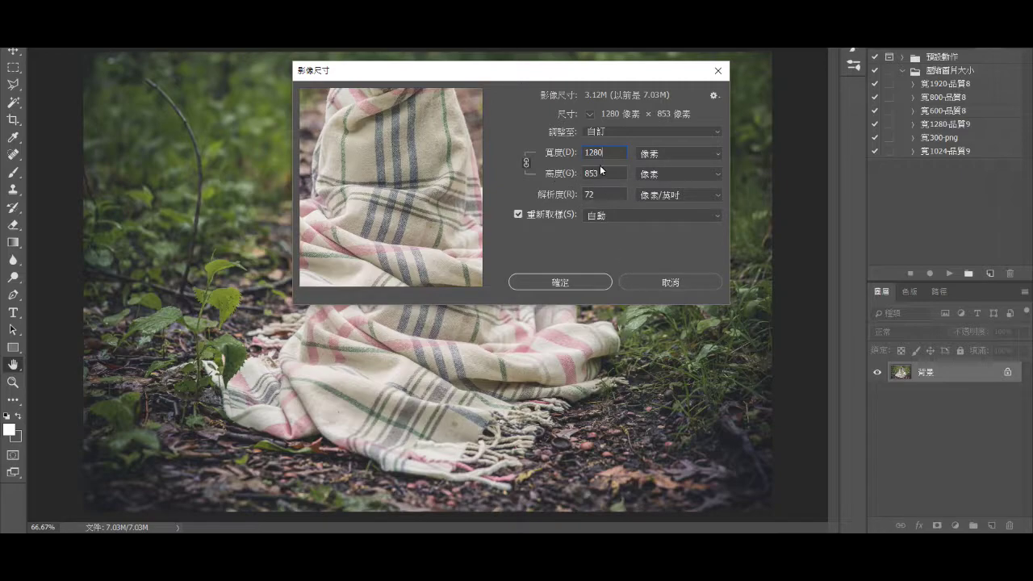
pyautogui.click(655, 279)
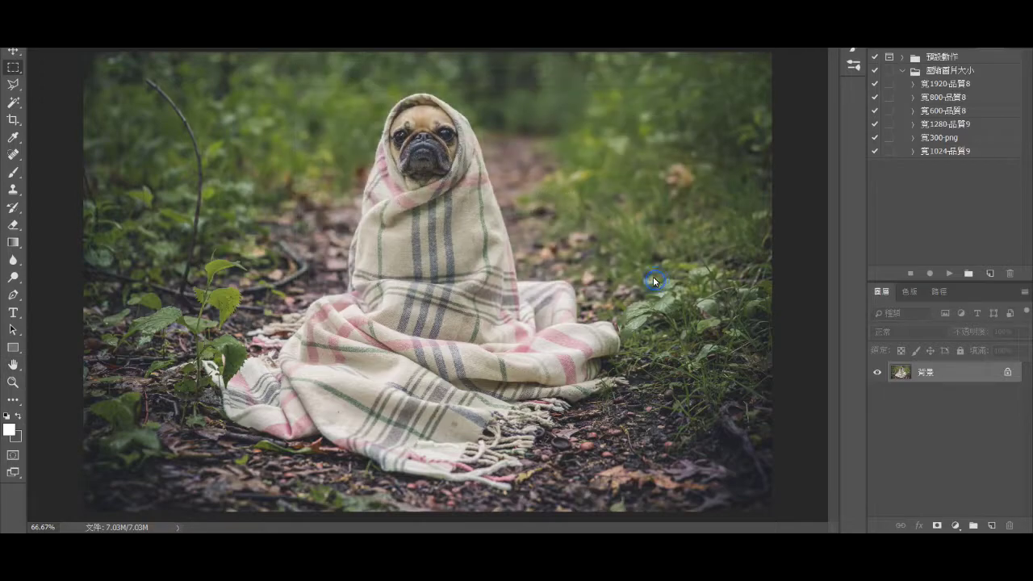
# - Switch to File Explorer and open the properties of 303435_banner.jpg in the Chrome下載位置 folder
pyautogui.press('super+e')
pyautogui.click(218, 328)
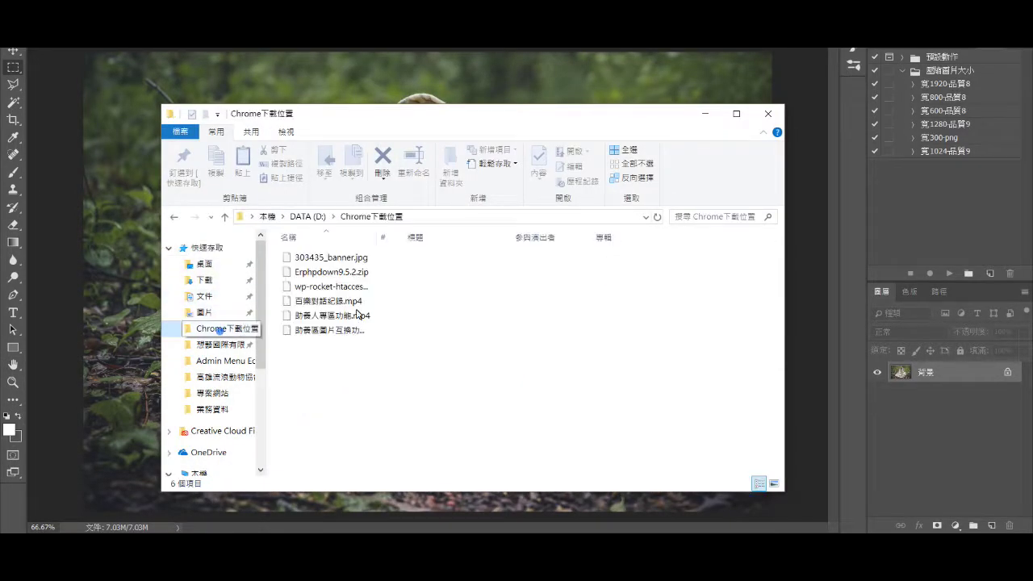
pyautogui.click(331, 258)
pyautogui.rightClick(332, 257)
pyautogui.click(386, 522)
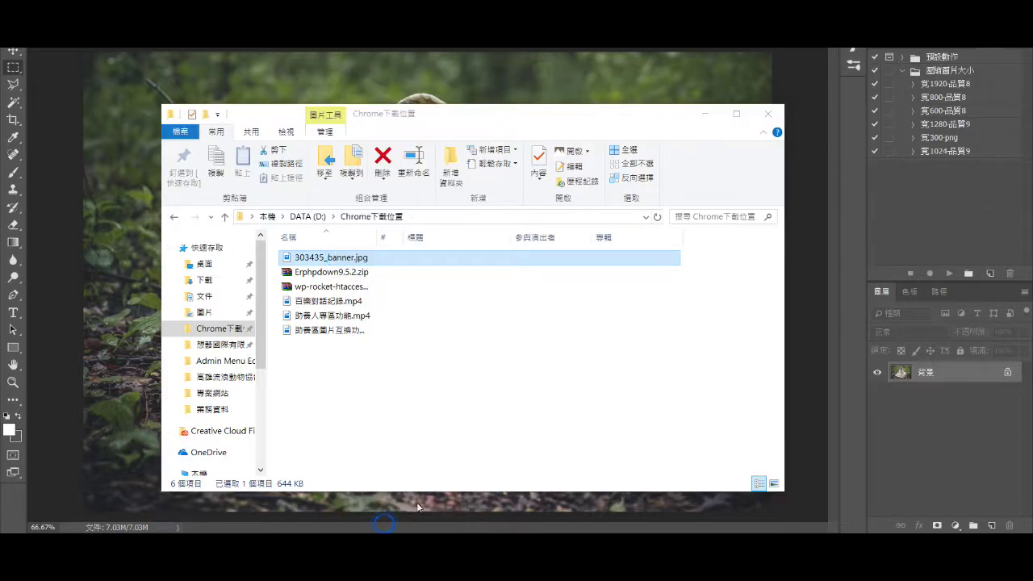
# - Examine the file size in the general properties of 303435_banner.jpg, cancel them, and put File Explorer away
pyautogui.moveTo(450, 139); pyautogui.dragTo(323, 111)
pyautogui.click(310, 137)
pyautogui.click(232, 135)
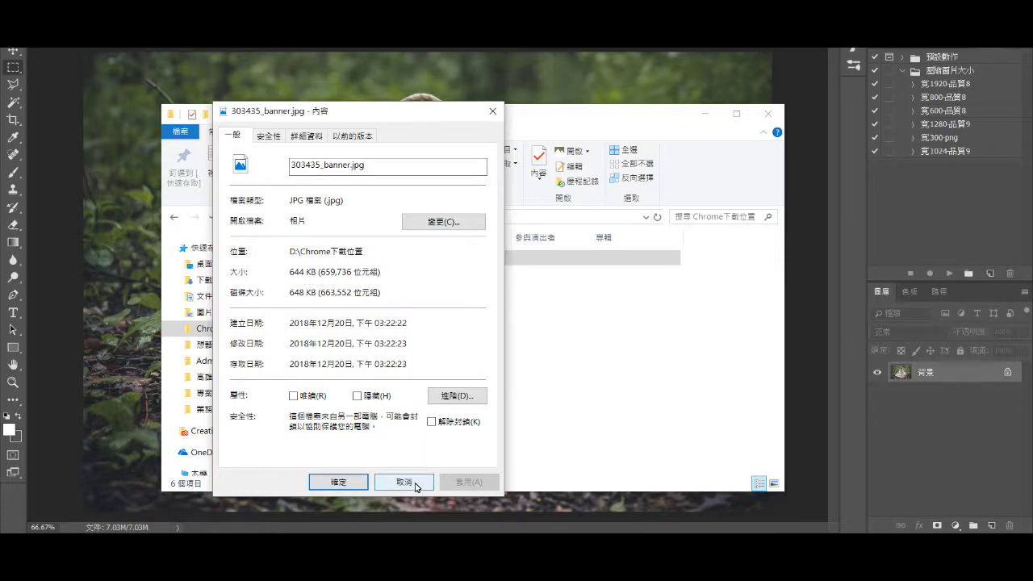
pyautogui.moveTo(289, 272); pyautogui.dragTo(344, 272)
pyautogui.click(380, 272)
pyautogui.moveTo(361, 111); pyautogui.dragTo(267, 103)
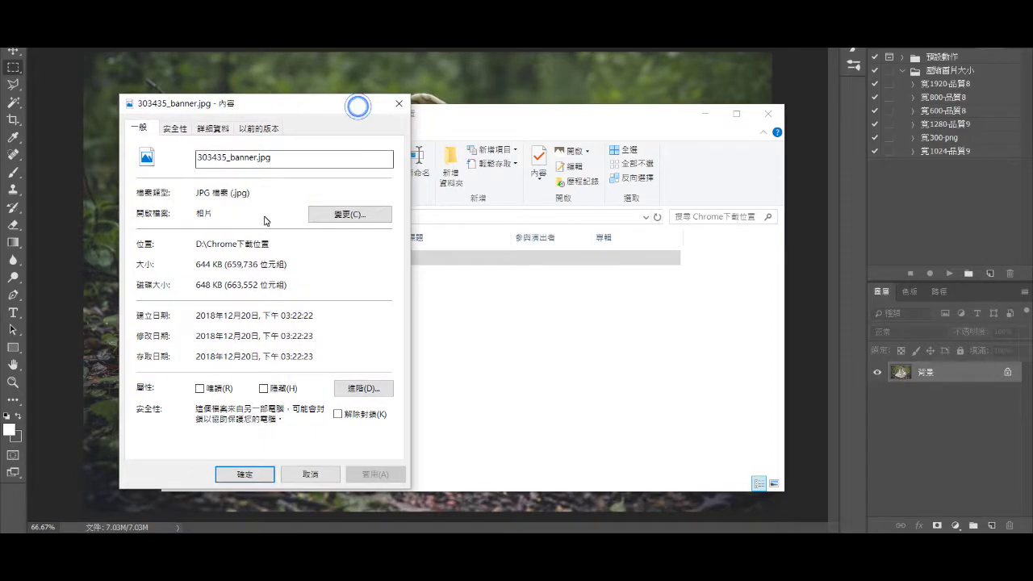
pyautogui.click(311, 474)
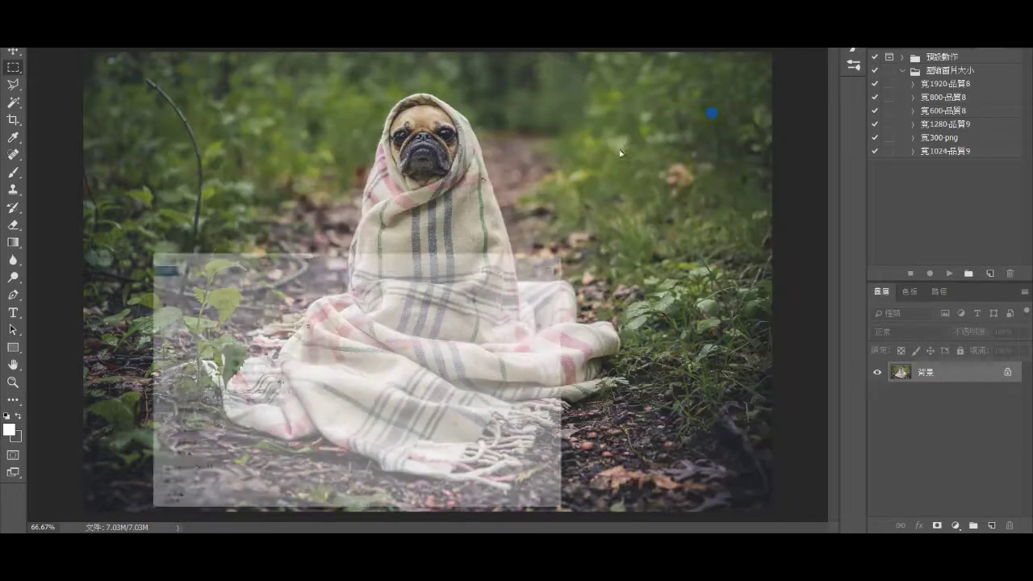
pyautogui.click(704, 114)
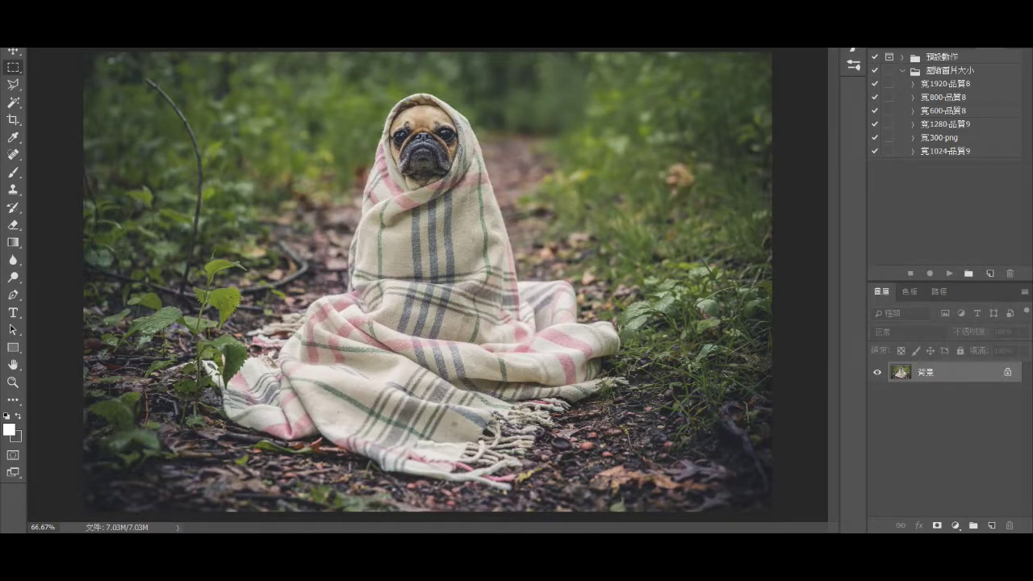
pyautogui.click(179, 528)
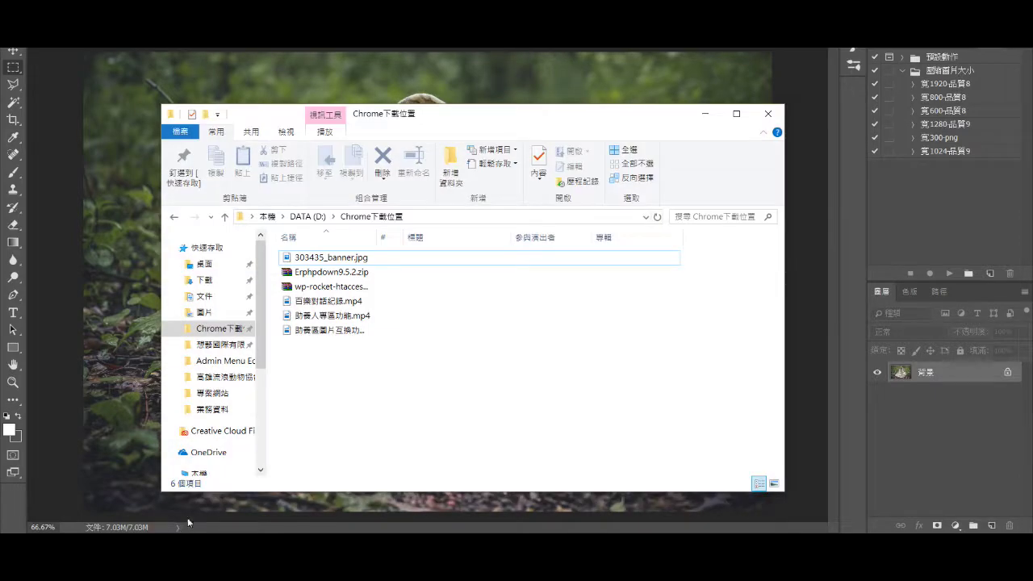
pyautogui.click(180, 528)
# - Resize the image to a width of 1280 pixels with proportions linked, using Image Size
pyautogui.click(113, 47)
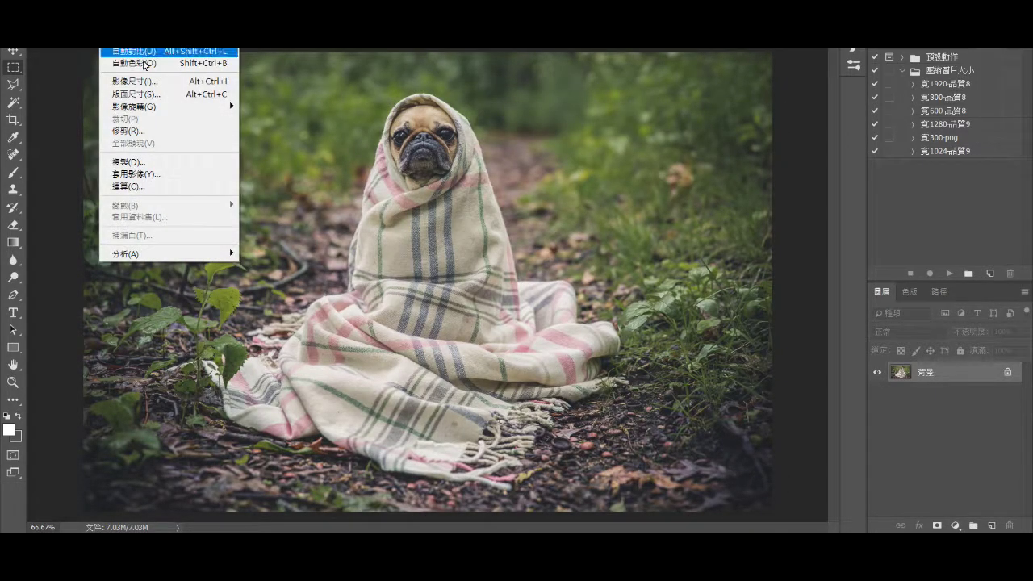
pyautogui.click(146, 80)
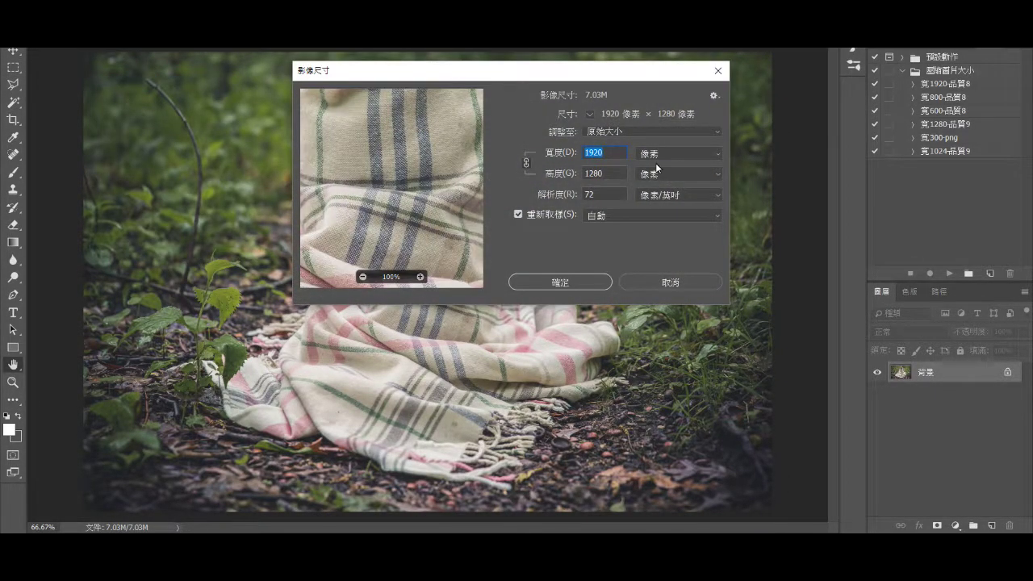
pyautogui.write('1280')
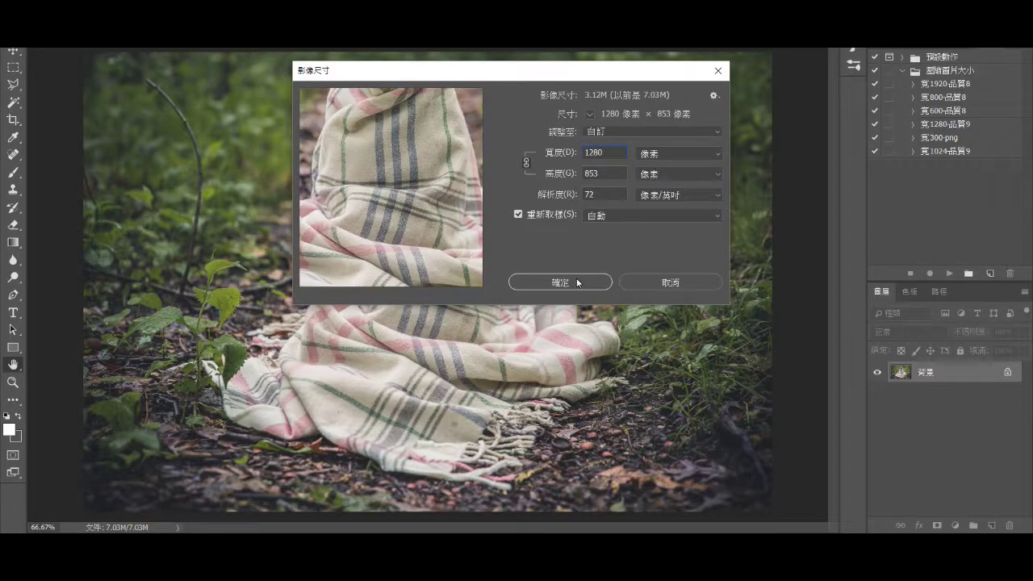
pyautogui.click(574, 284)
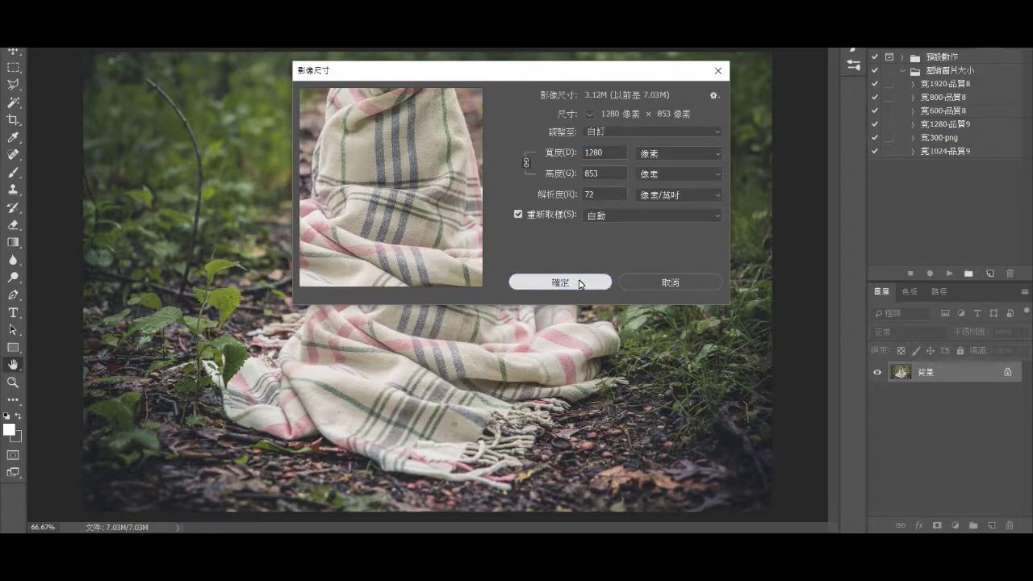
pyautogui.click(584, 283)
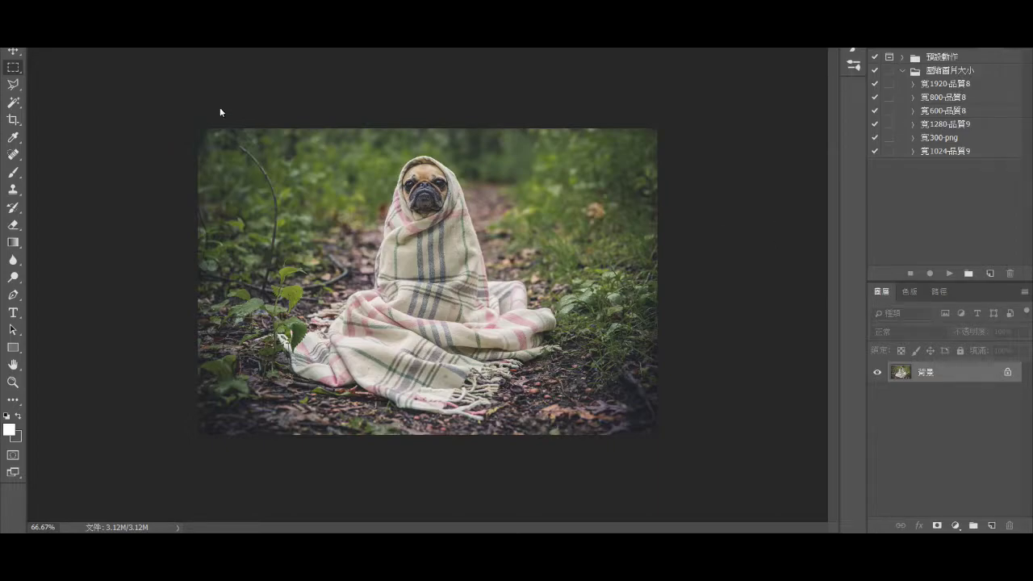
pyautogui.hotkey('alt', 'f')
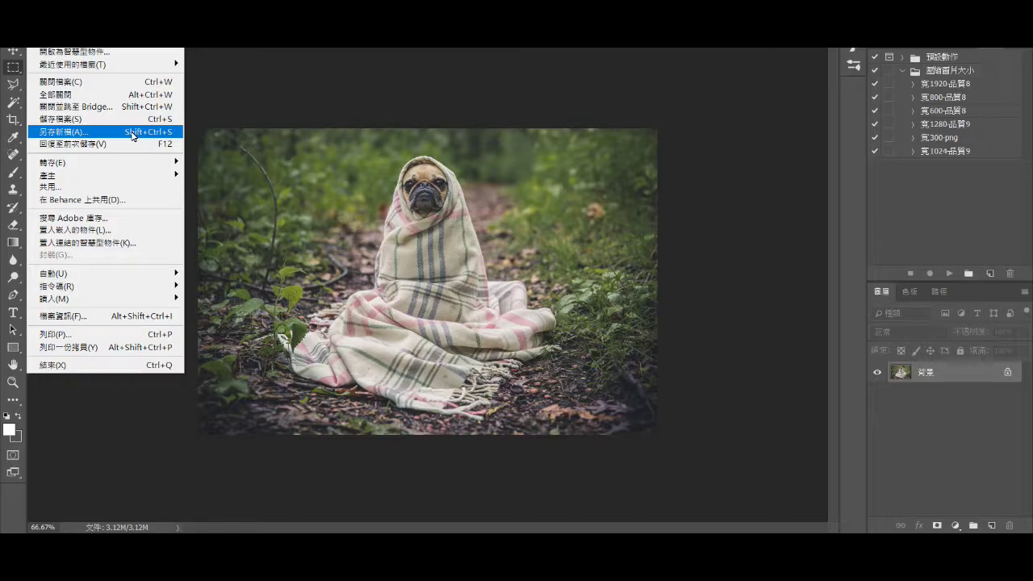
pyautogui.click(301, 102)
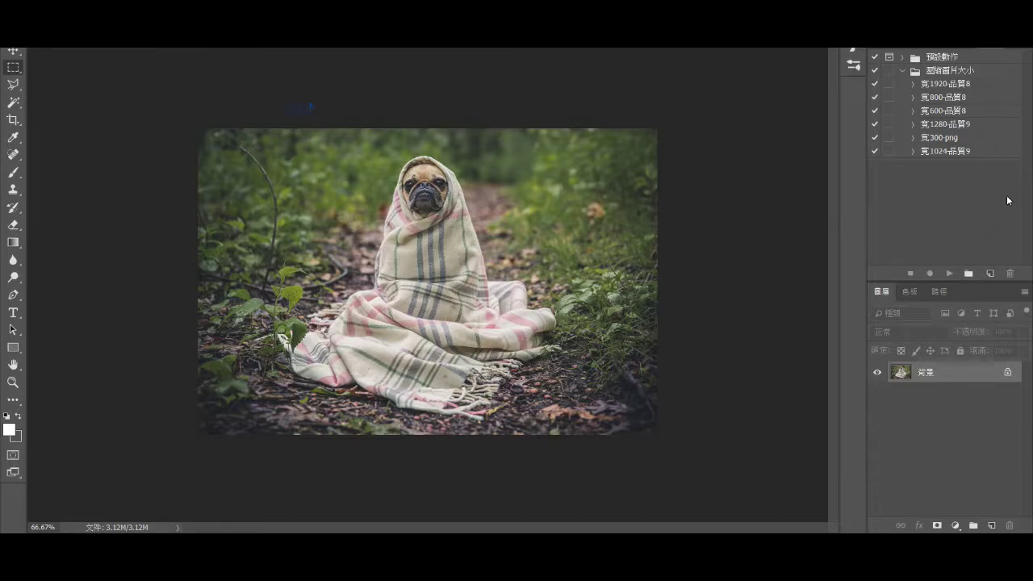
# - Run the 寬1280-品質9 action from the 壓縮圖片大小 set on the image
pyautogui.click(967, 124)
pyautogui.click(947, 273)
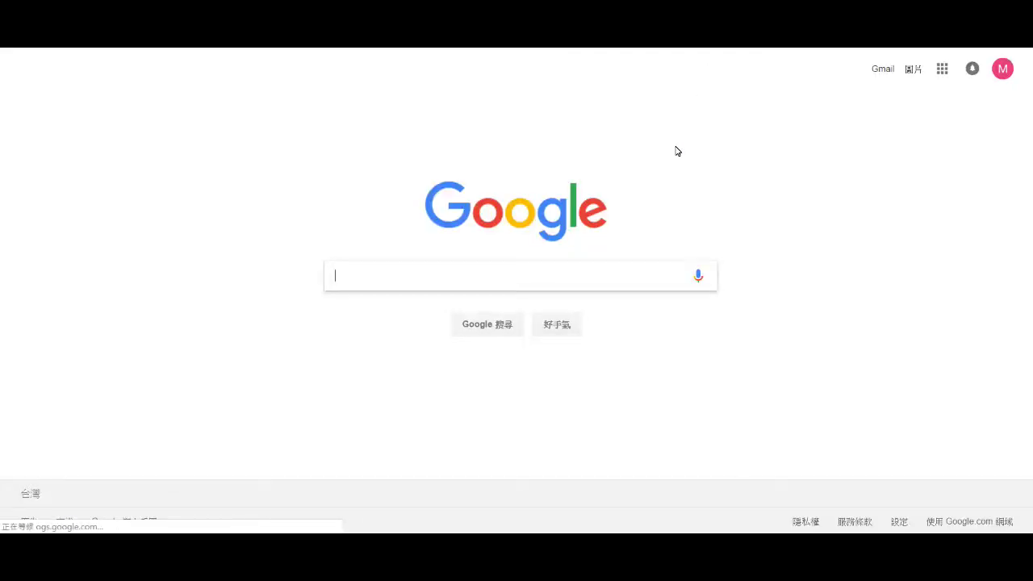
# - Switch to Google in the browser, search for tinyjpg and open the TinyJPG website
pyautogui.write('ㄈ')
pyautogui.press('BackSpace')
pyautogui.write('tiny')
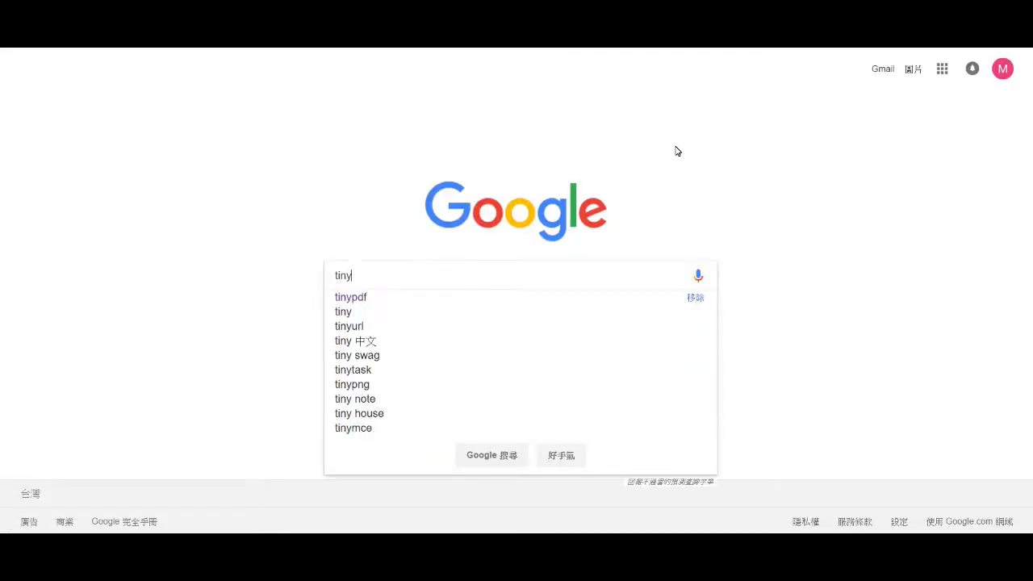
pyautogui.write('jpg')
pyautogui.press('Return')
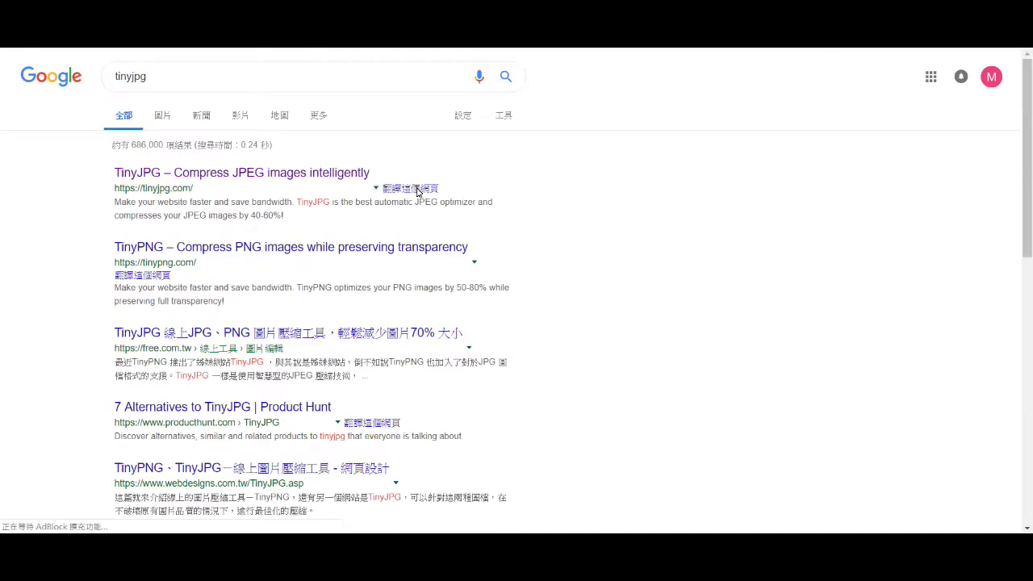
pyautogui.click(206, 174)
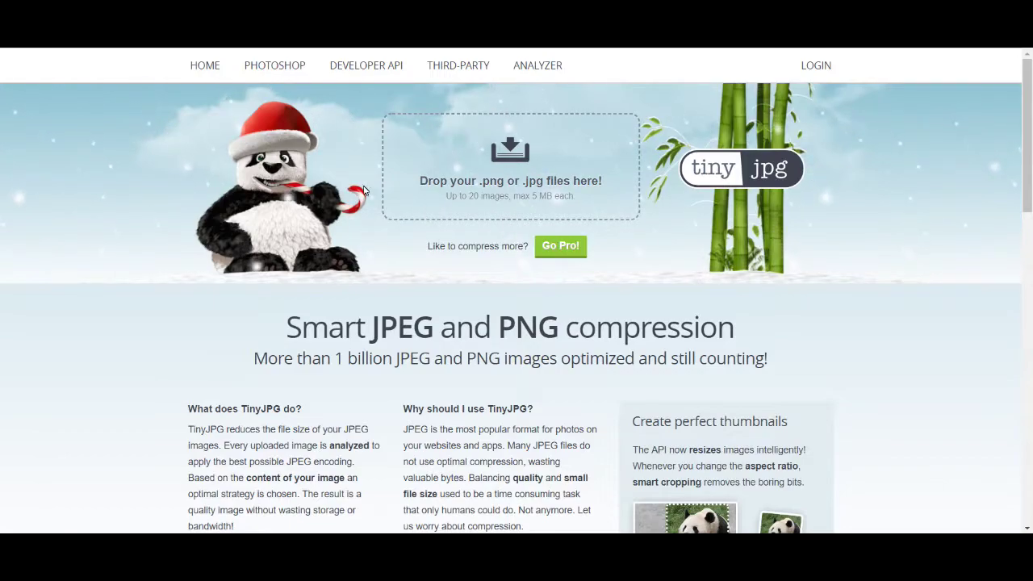
# - Upload 303435_banner.jpg from the Chrome下載位置 folder to TinyJPG for compression
pyautogui.click(536, 196)
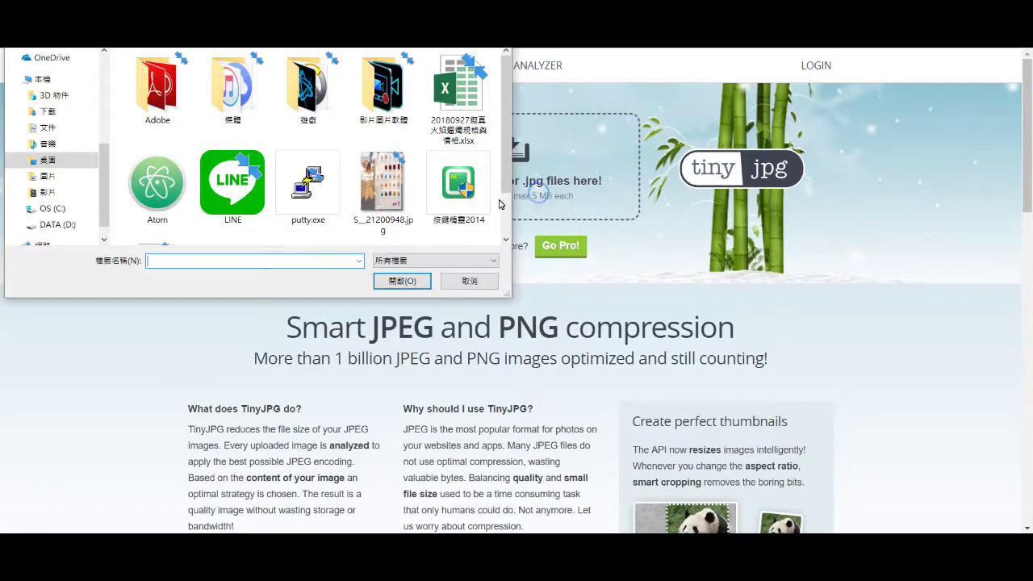
pyautogui.scroll(3, 71, 121)
pyautogui.click(71, 115)
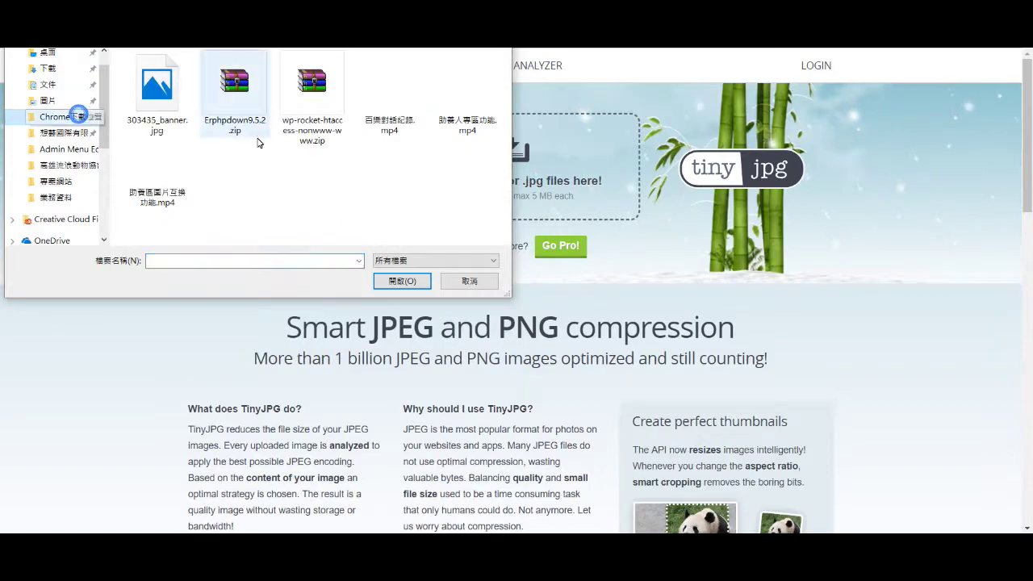
pyautogui.click(157, 93)
pyautogui.doubleClick(157, 93)
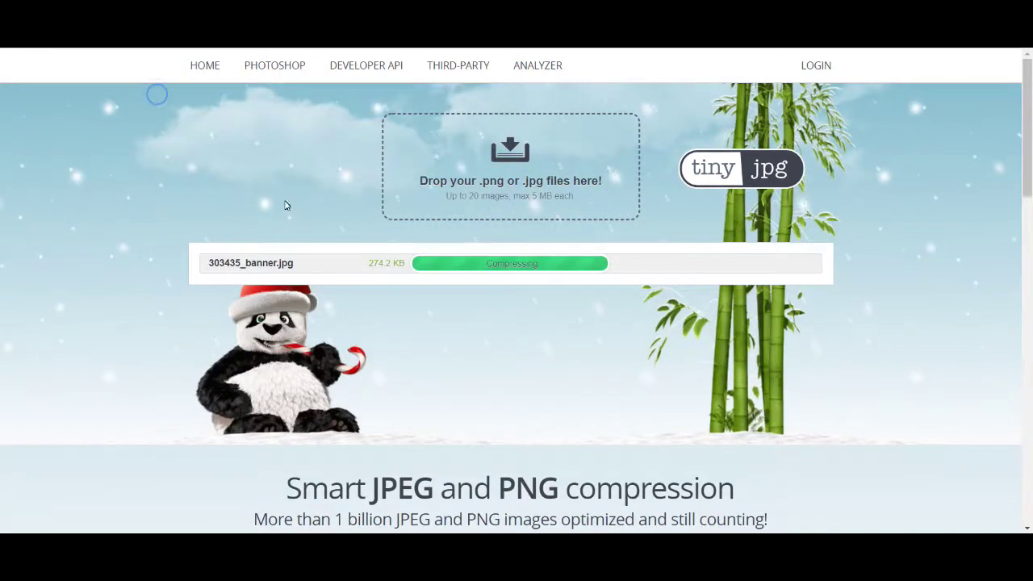
# - Download the compressed version of 303435_banner.jpg from TinyJPG
pyautogui.click(368, 265)
pyautogui.click(394, 292)
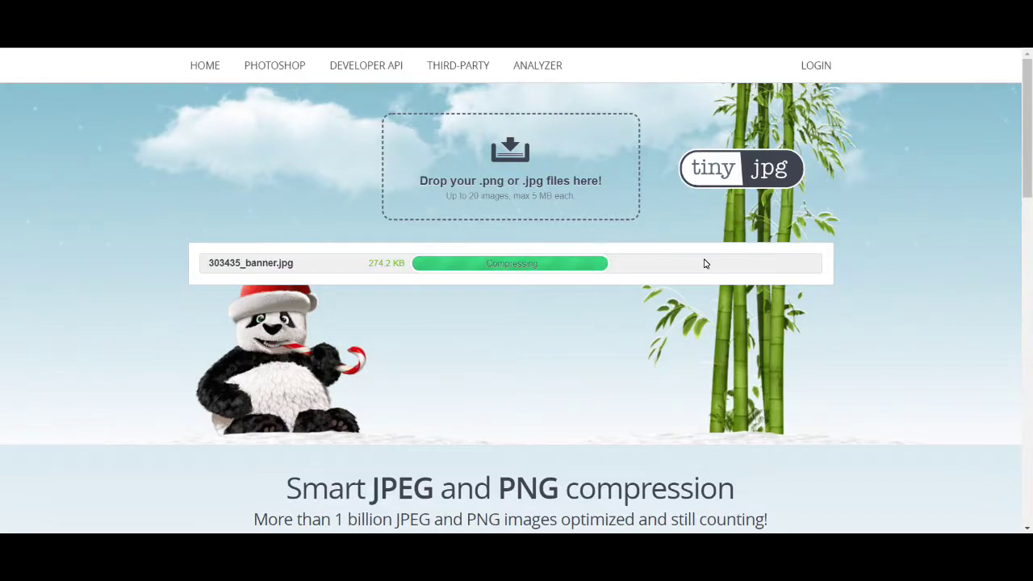
pyautogui.moveTo(618, 265); pyautogui.dragTo(673, 280)
pyautogui.click(672, 277)
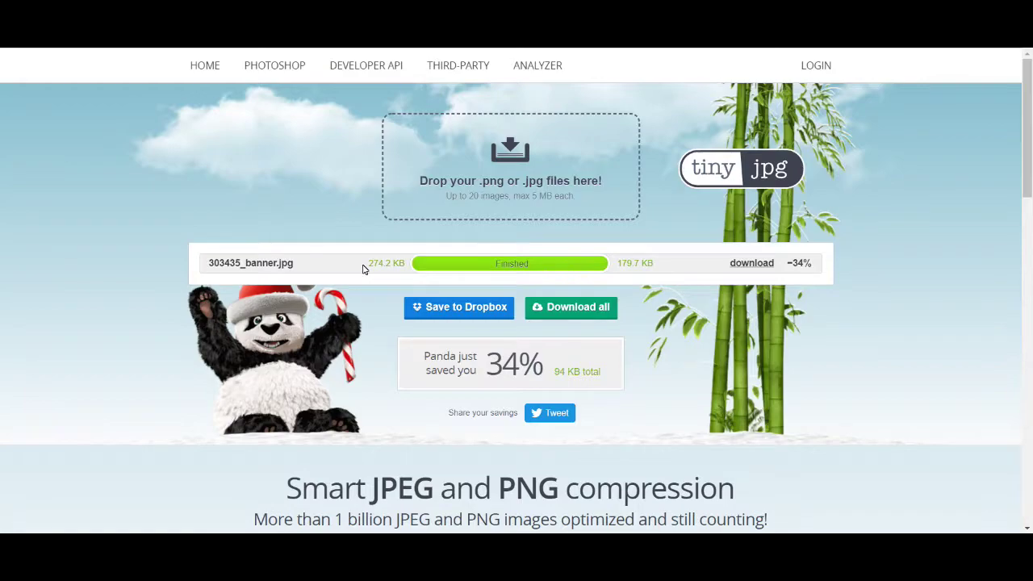
pyautogui.click(759, 268)
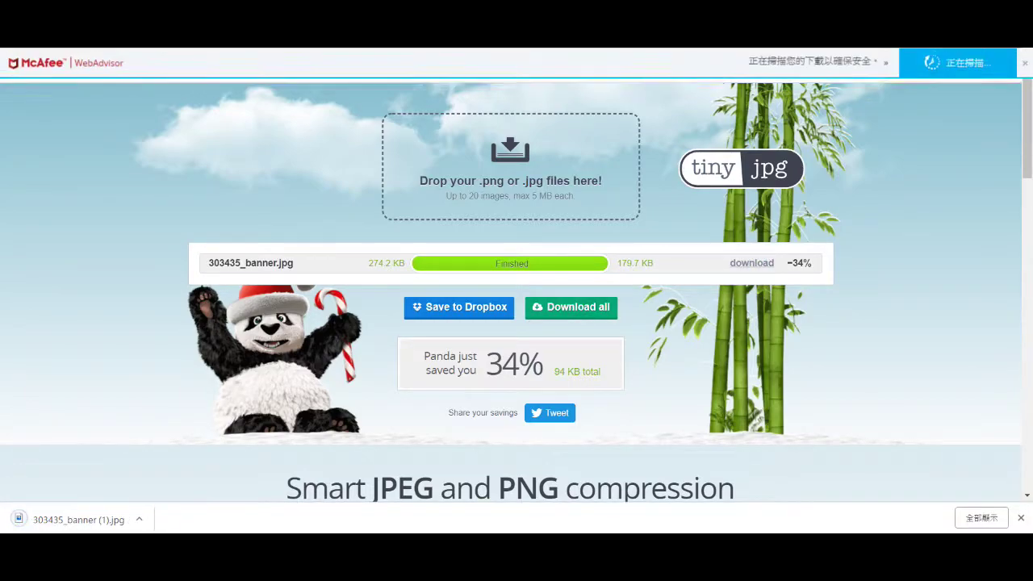
# - Switch to File Explorer, preview the downloaded 303435_banner (1).jpg in the photo viewer and close the preview
pyautogui.hotkey('alt', 'Tab')
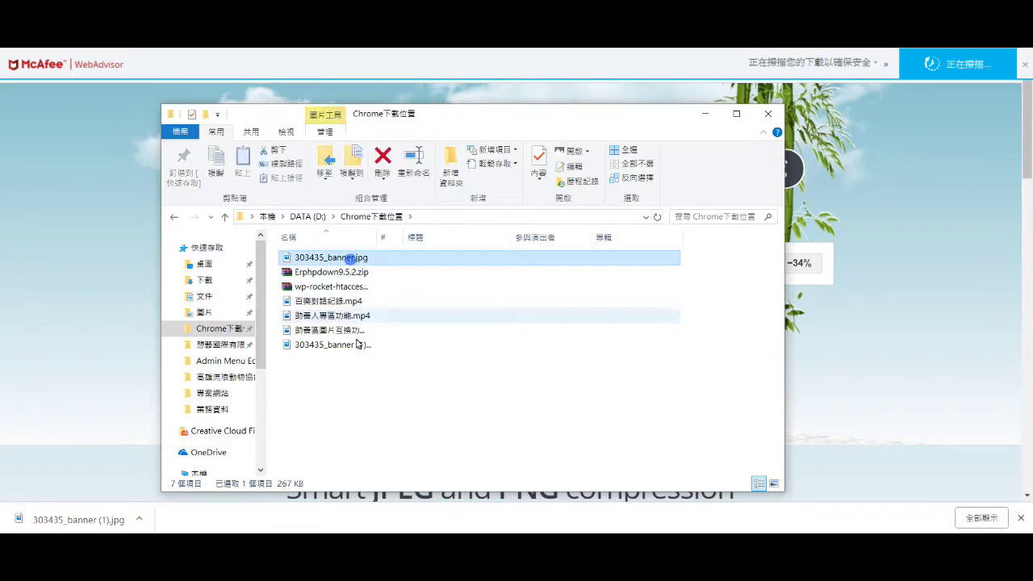
pyautogui.doubleClick(355, 344)
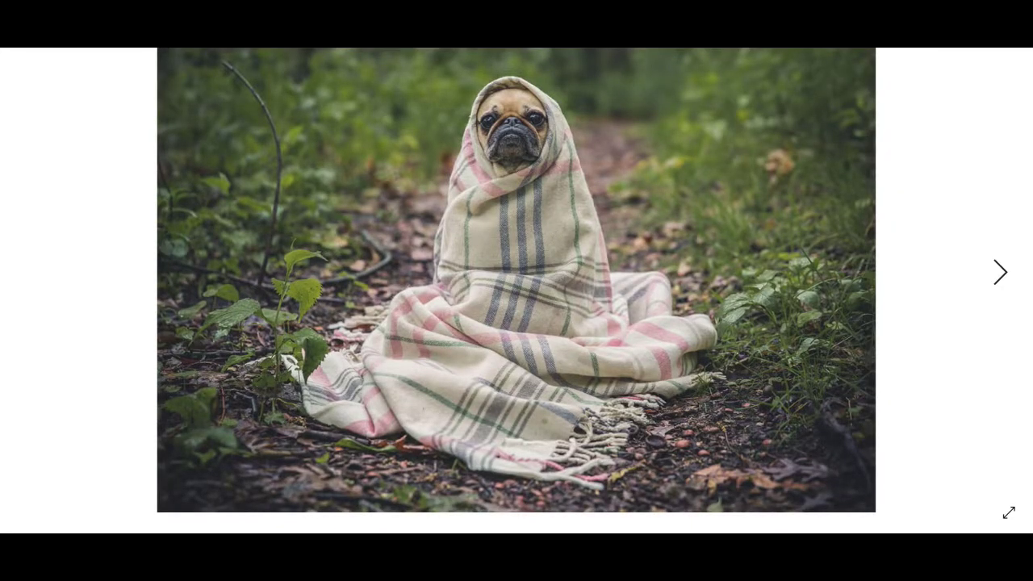
pyautogui.hotkey('alt', 'F4')
# - Examine the dimensions and file size of 303435_banner (1).jpg in its detailed and general properties, and close them
pyautogui.rightClick(379, 346)
pyautogui.click(436, 523)
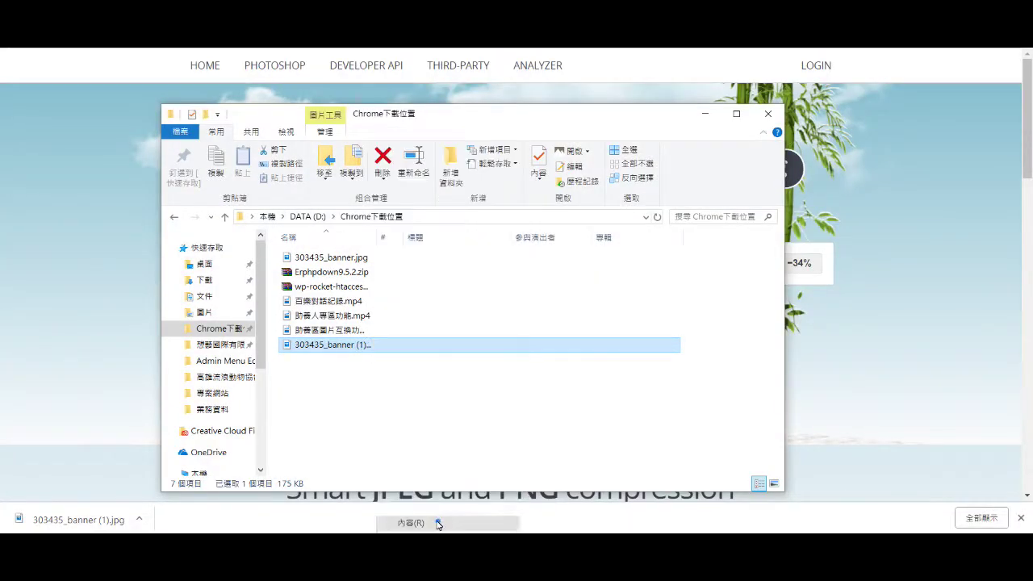
pyautogui.click(472, 166)
pyautogui.moveTo(433, 134); pyautogui.dragTo(269, 131)
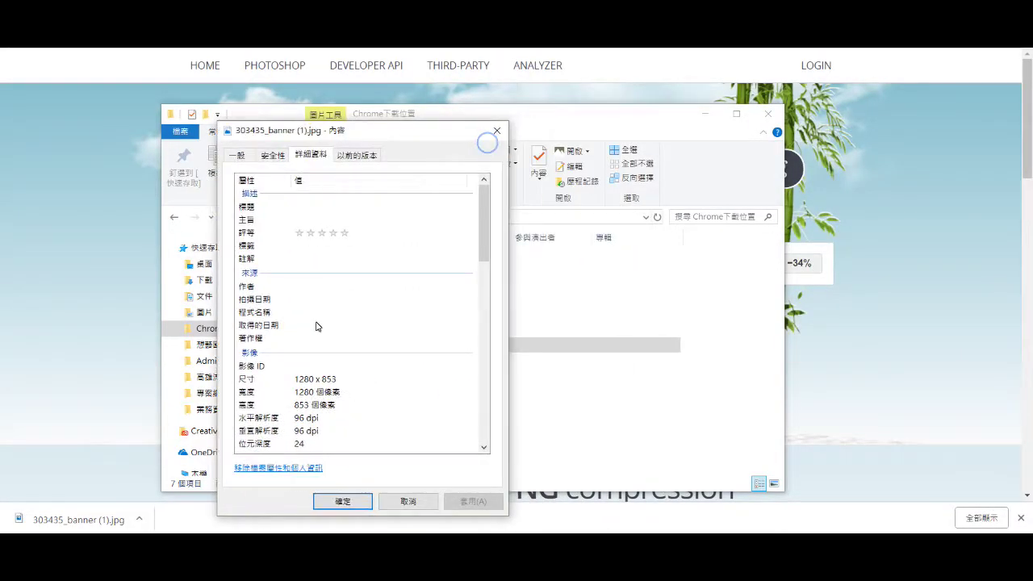
pyautogui.scroll(-2, 315, 313)
pyautogui.scroll(3, 313, 370)
pyautogui.click(237, 155)
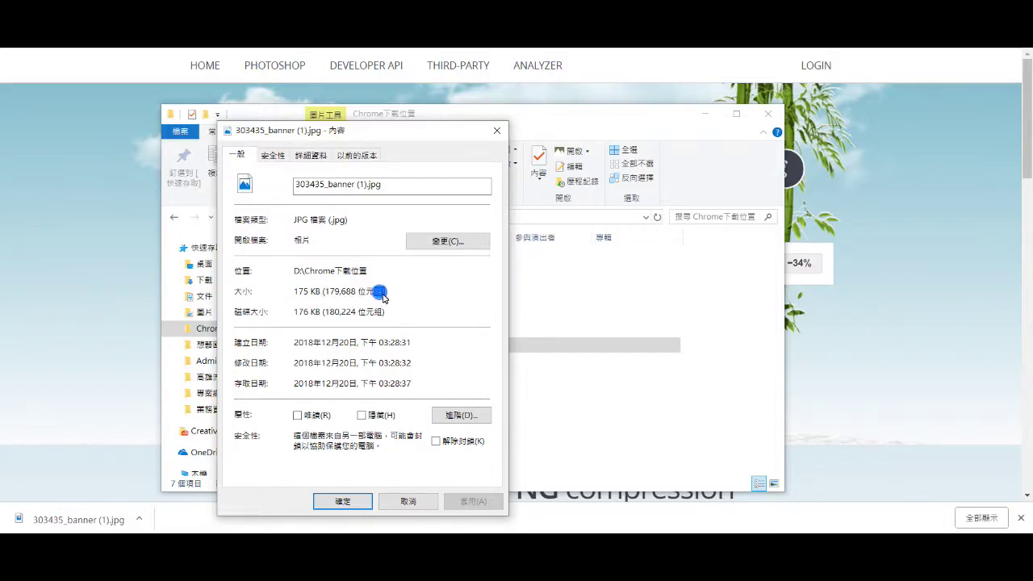
pyautogui.press('Escape')
# - Delete the uncompressed 303435_banner.jpg and rename the compressed 303435_banner (1).jpg as 303435_banner.jpg
pyautogui.click(337, 257)
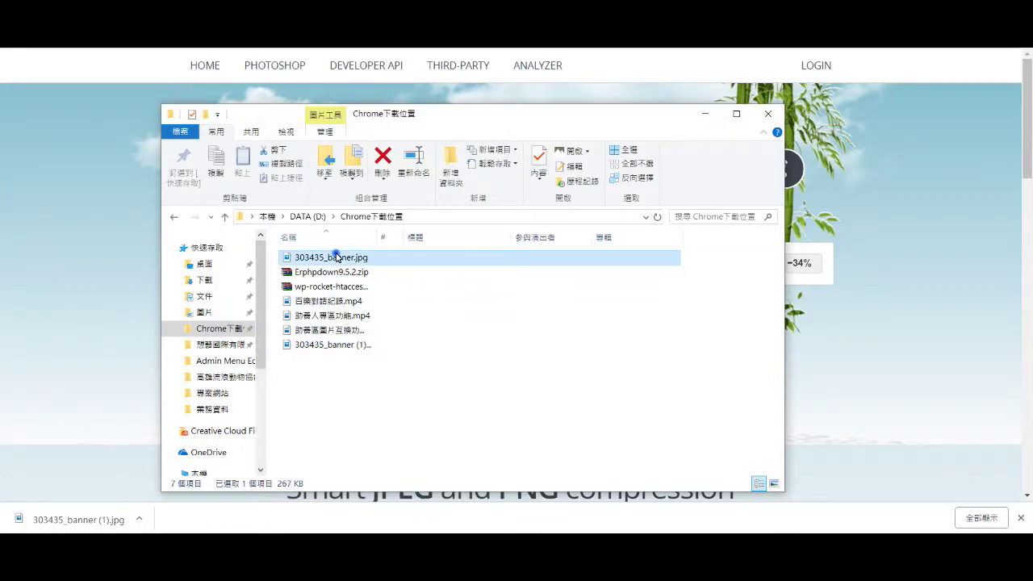
pyautogui.press('Delete')
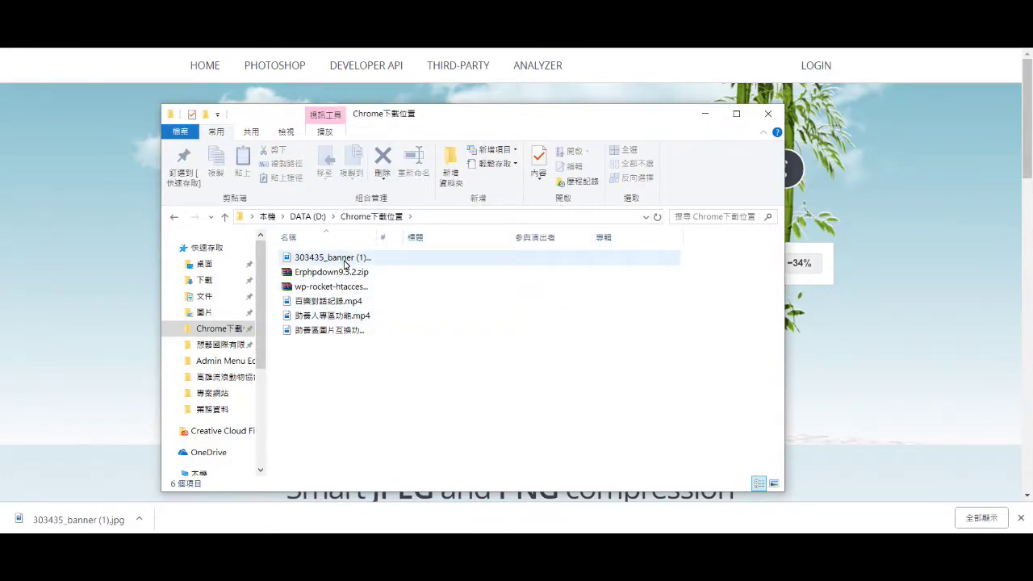
pyautogui.rightClick(344, 263)
pyautogui.click(385, 506)
pyautogui.click(363, 256)
pyautogui.press('Right')
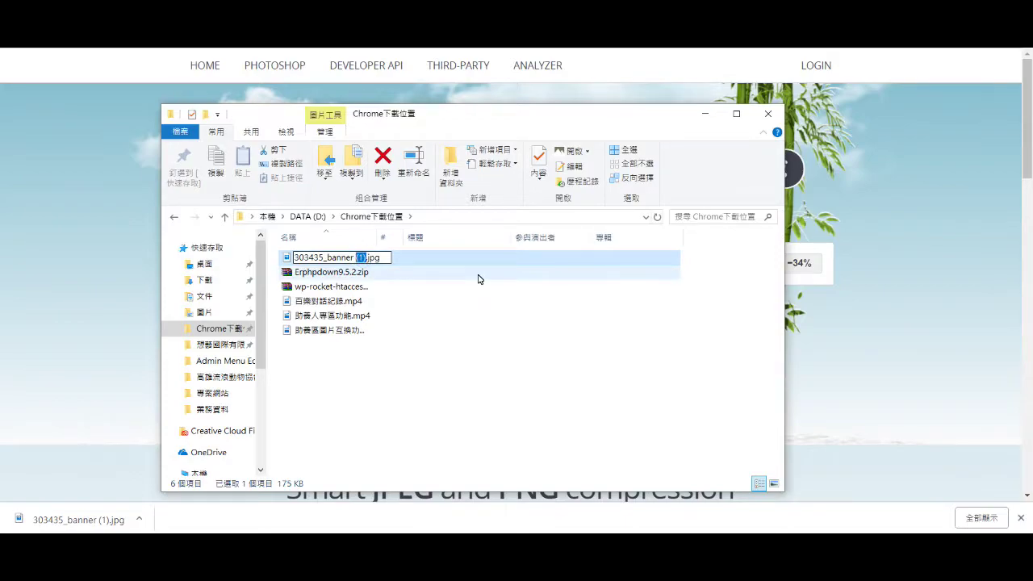
pyautogui.press('BackSpace')
pyautogui.press('Return')
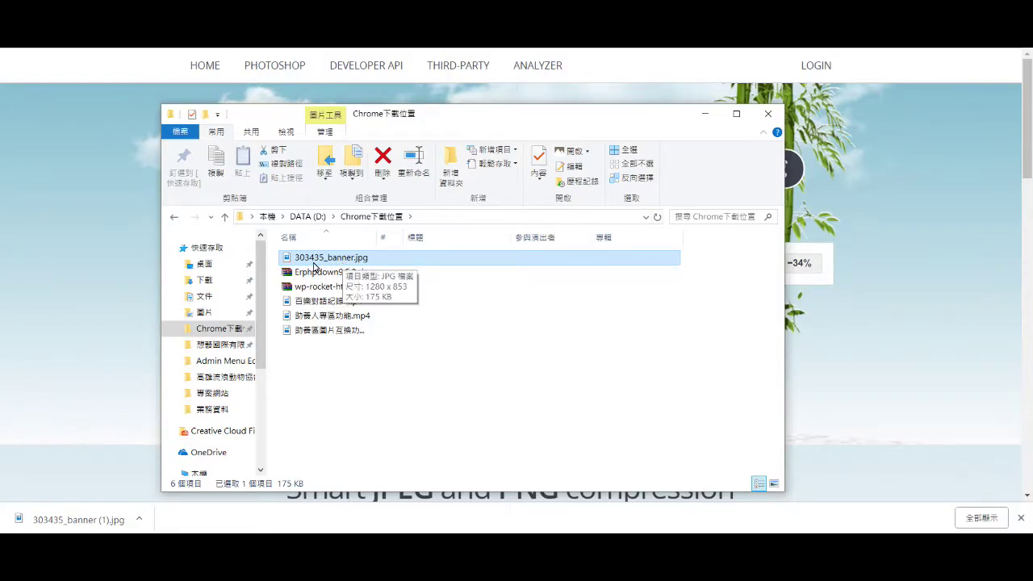
# - Switch to the WordPress media library in the browser and dismiss the download bar
pyautogui.click(116, 239)
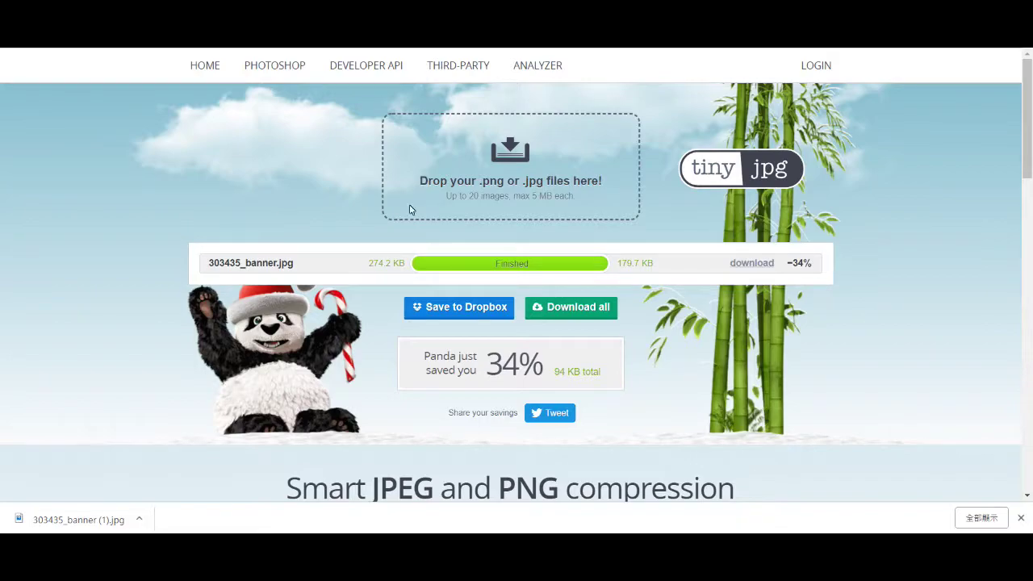
pyautogui.hotkey('ctrl', 'Tab')
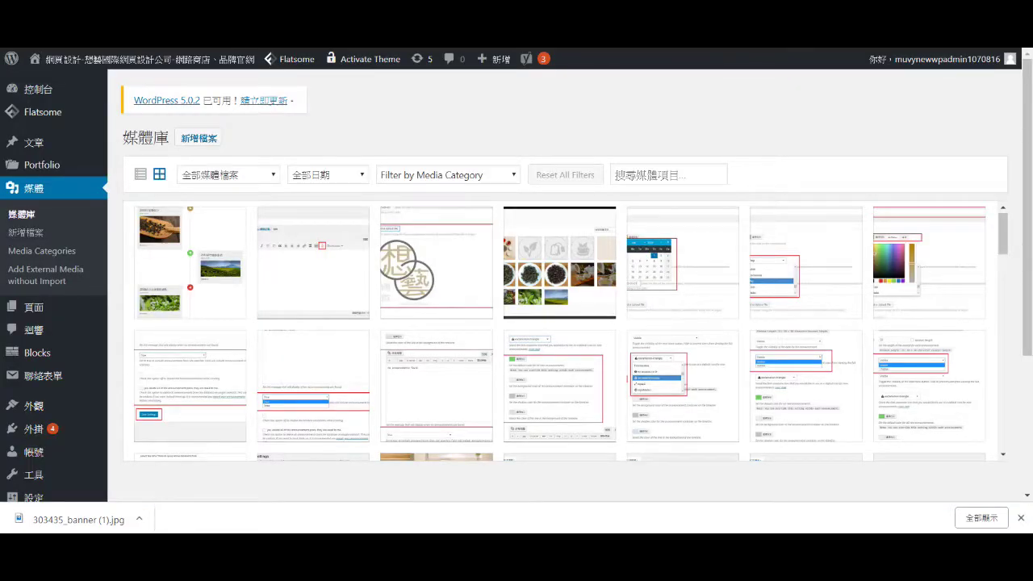
pyautogui.click(1022, 519)
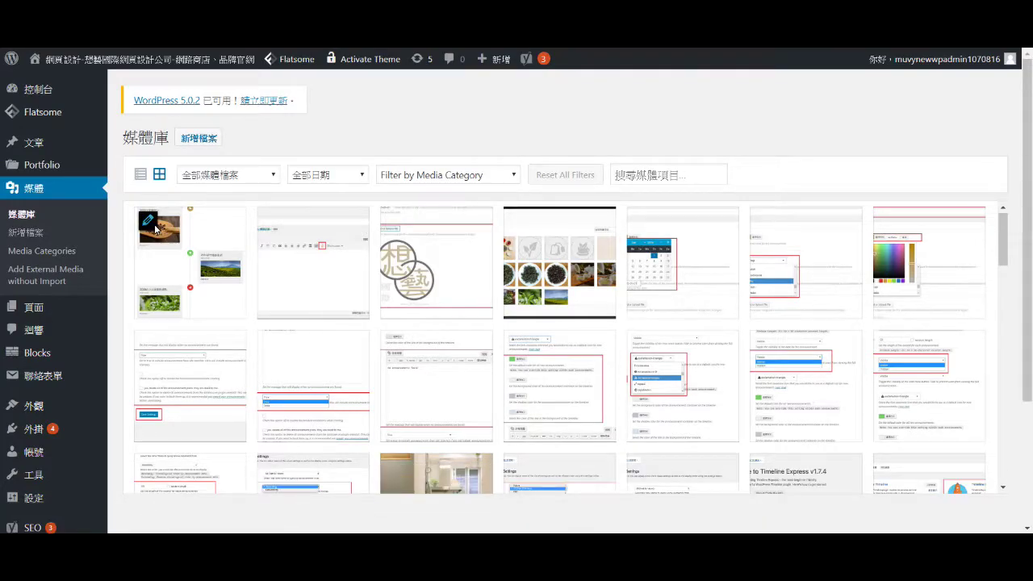
# - View the link, title and description fields in the first media item's attachment details, and close the details
pyautogui.click(153, 229)
pyautogui.click(831, 296)
pyautogui.click(828, 313)
pyautogui.click(815, 243)
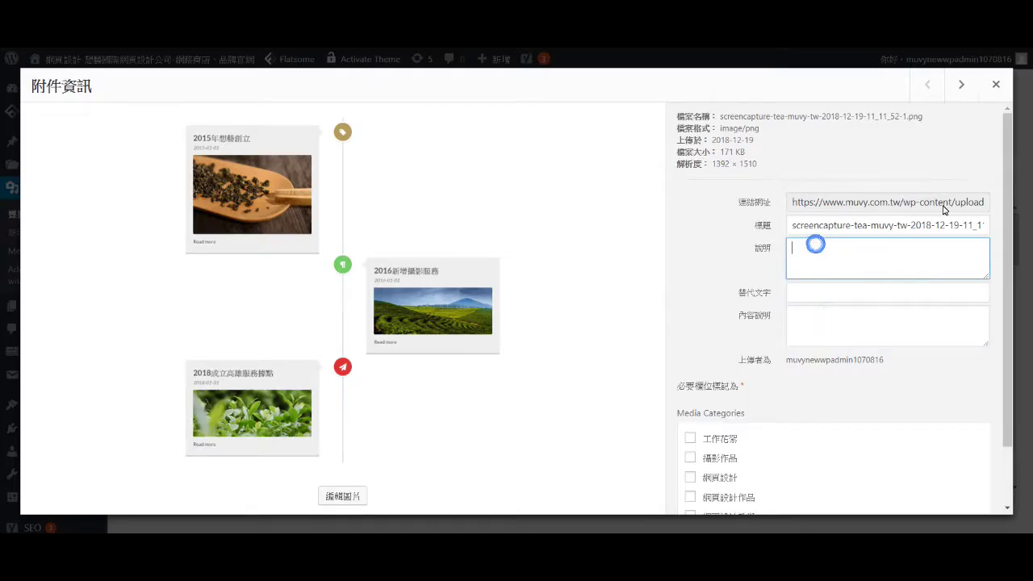
pyautogui.click(996, 85)
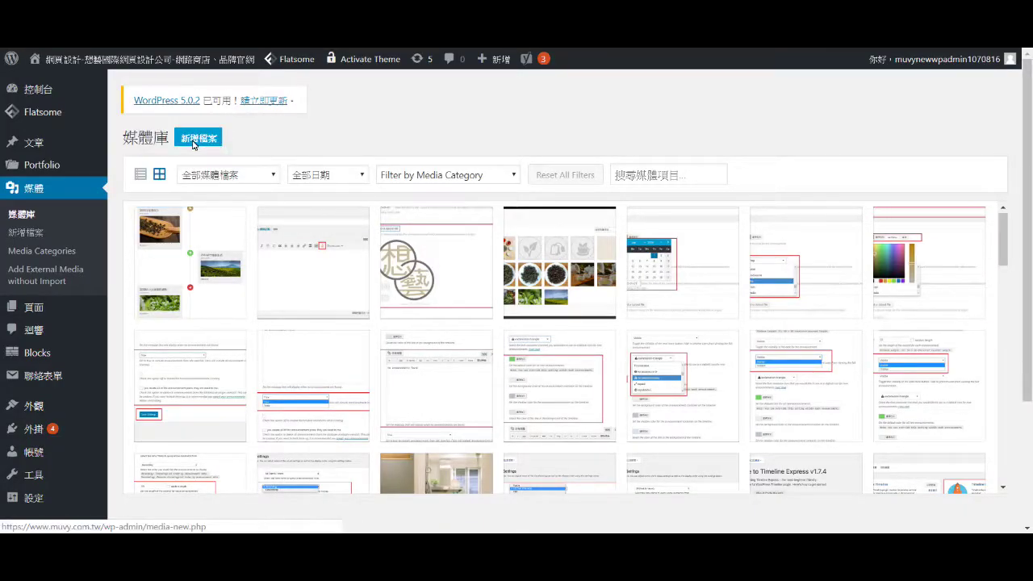
pyautogui.click(314, 529)
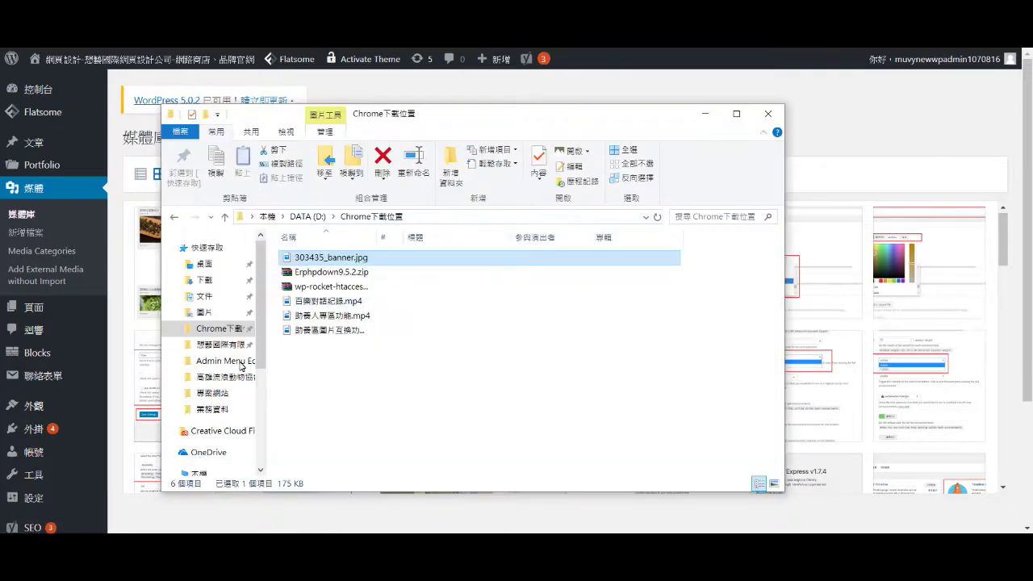
pyautogui.moveTo(345, 119); pyautogui.dragTo(393, 140)
pyautogui.click(755, 135)
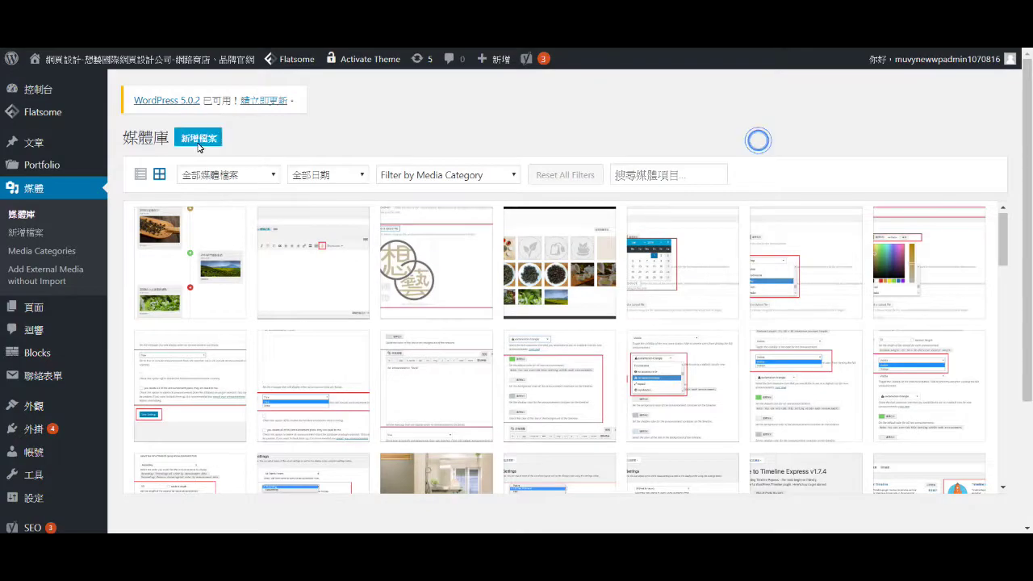
# - Upload the compressed 303435_banner.jpg from the Chrome下載位置 folder into the media library's file upload area
pyautogui.click(199, 138)
pyautogui.click(574, 293)
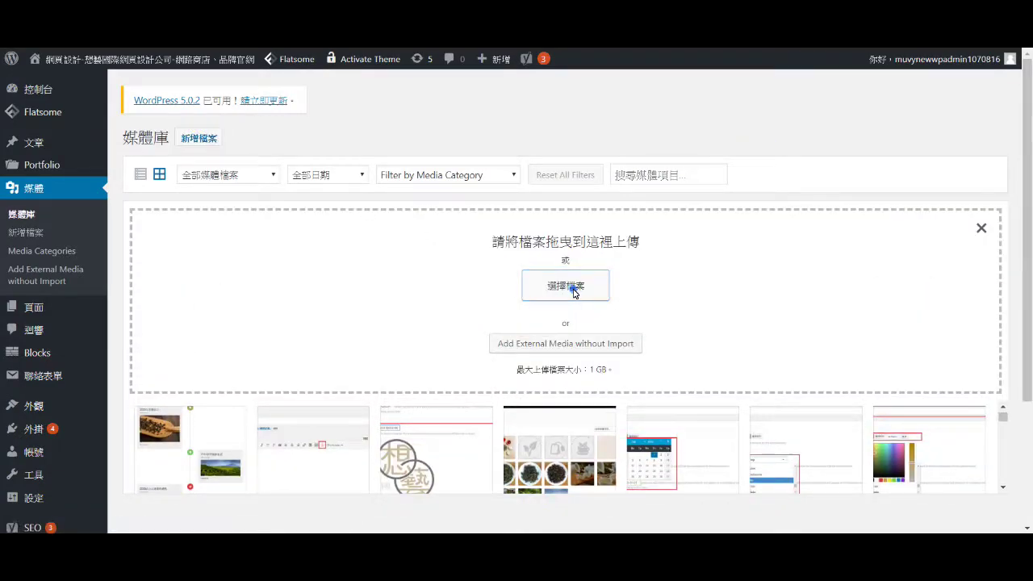
pyautogui.click(467, 283)
pyautogui.hotkey('alt', 'Tab')
pyautogui.moveTo(379, 283)
pyautogui.mouseDown()
pyautogui.moveTo(155, 306)
pyautogui.moveTo(302, 307)
pyautogui.moveTo(365, 288)
pyautogui.mouseUp()
pyautogui.moveTo(451, 138); pyautogui.dragTo(825, 125)
pyautogui.moveTo(735, 265); pyautogui.dragTo(418, 293)
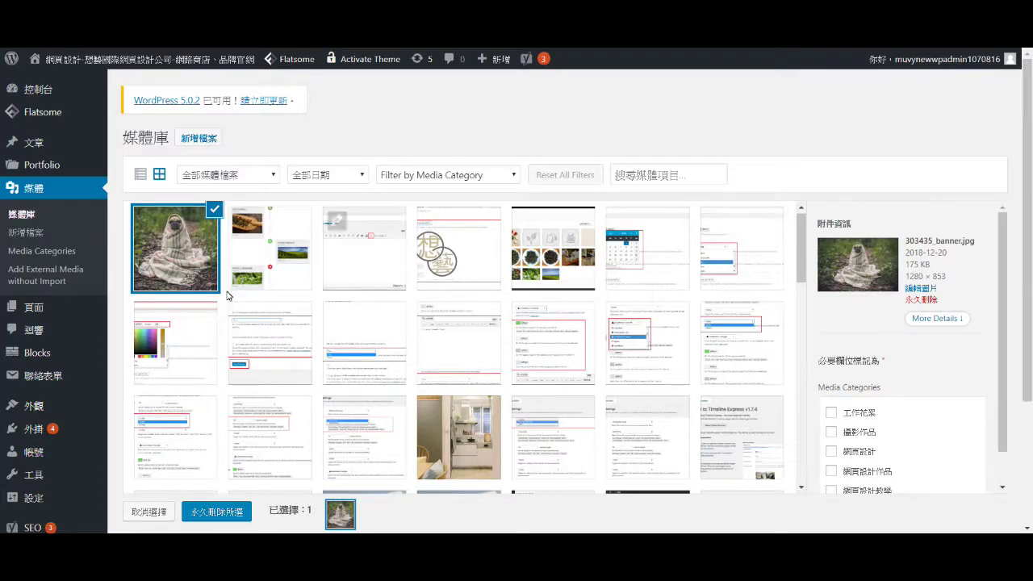
# - View the attachment details of the uploaded 303435_banner.jpg, examine its link URL, and close the details
pyautogui.click(148, 222)
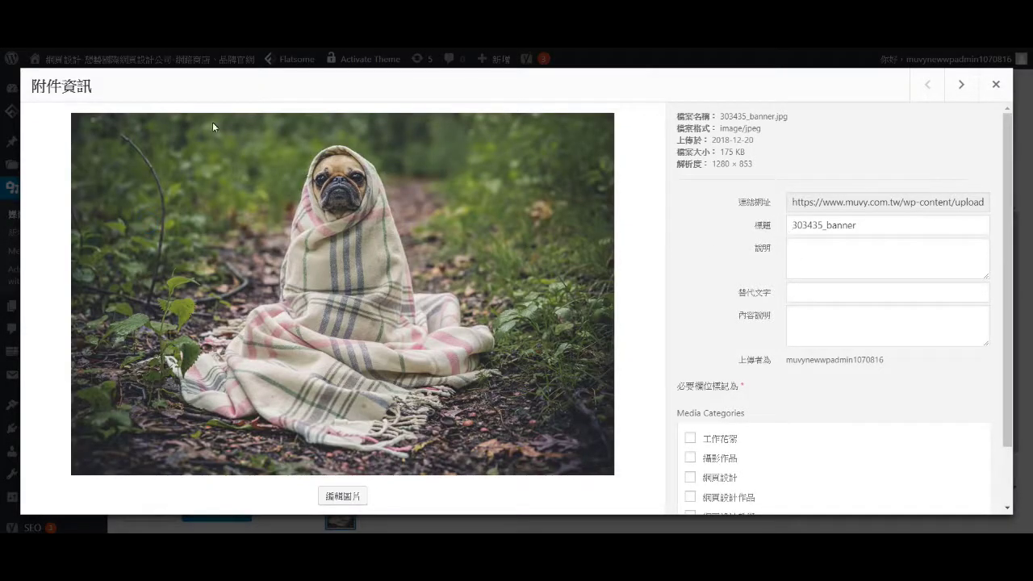
pyautogui.click(820, 203)
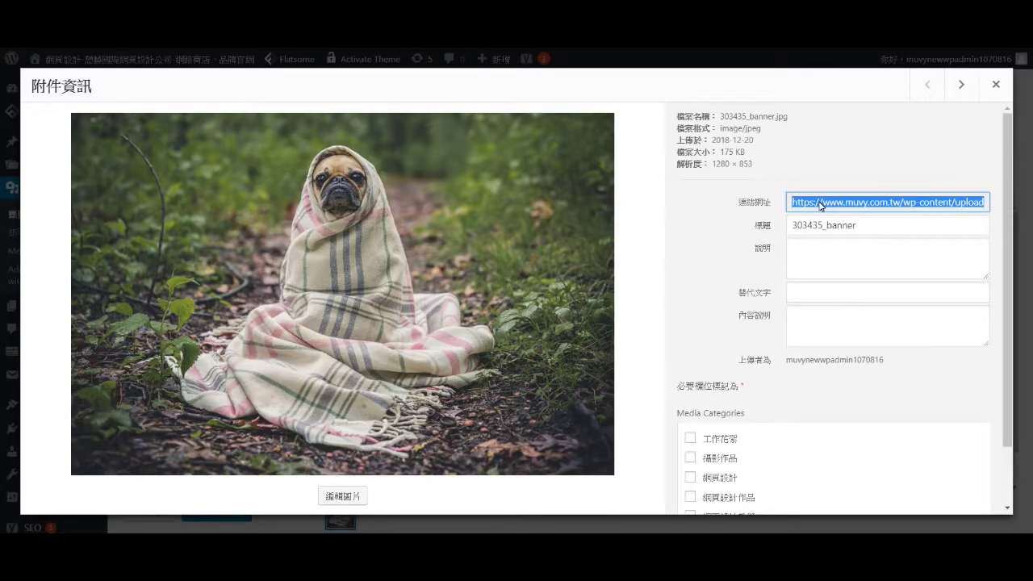
pyautogui.click(893, 201)
pyautogui.moveTo(892, 201); pyautogui.dragTo(777, 208)
pyautogui.click(926, 202)
pyautogui.click(858, 203)
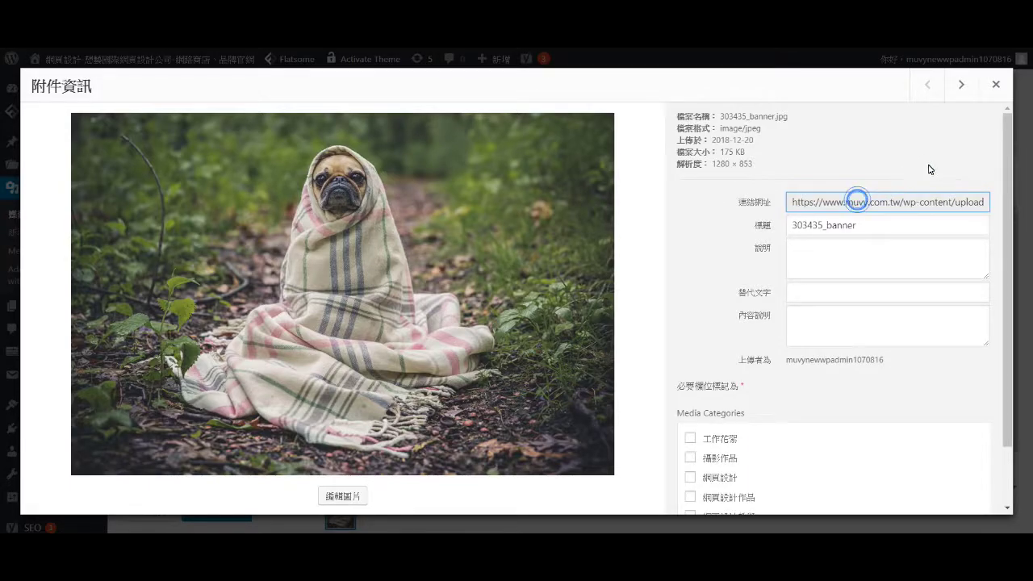
pyautogui.click(995, 85)
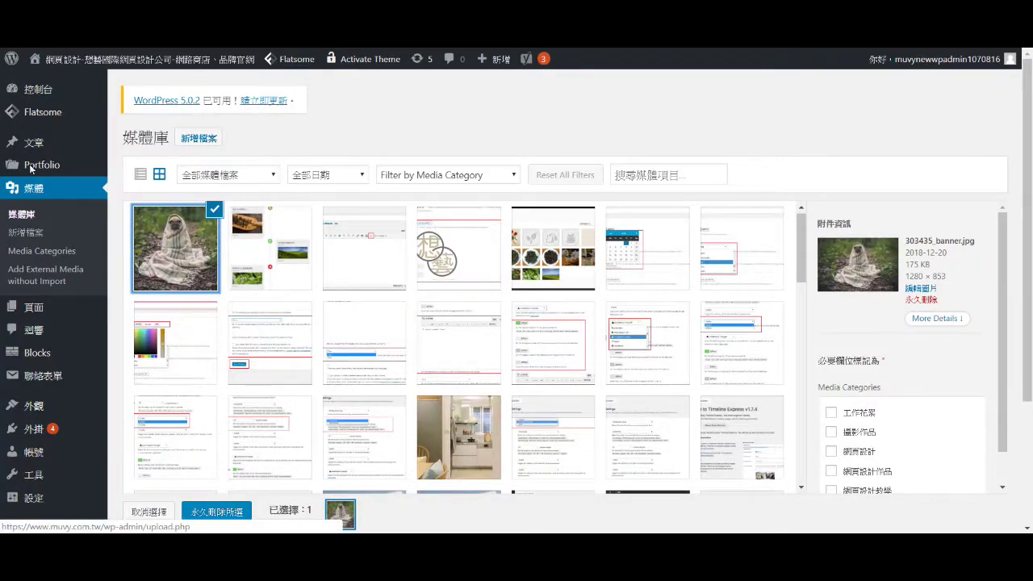
# - Permanently delete 303435_banner.jpg from the media library through its attachment details
pyautogui.moveTo(50, 144)
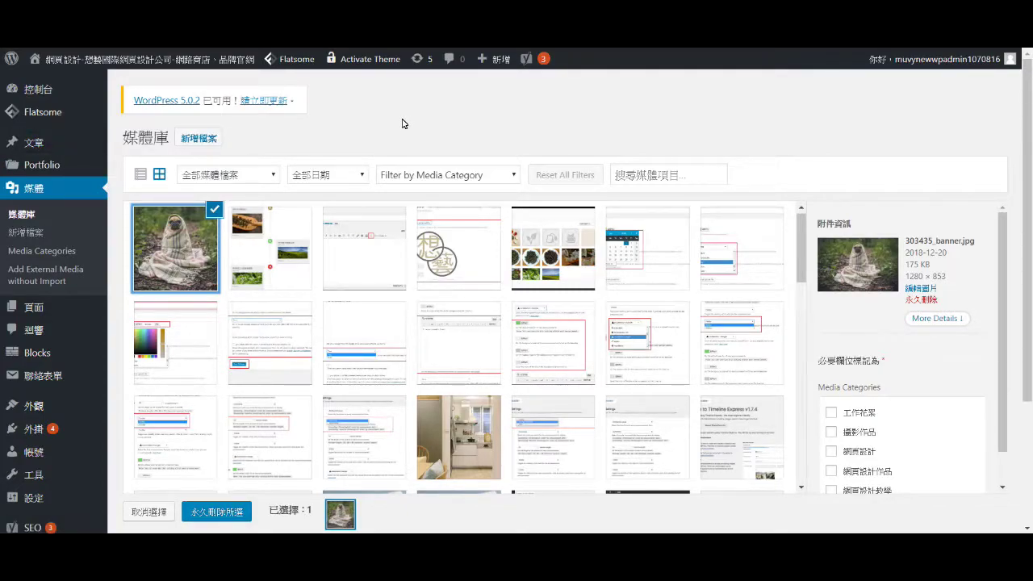
pyautogui.click(147, 233)
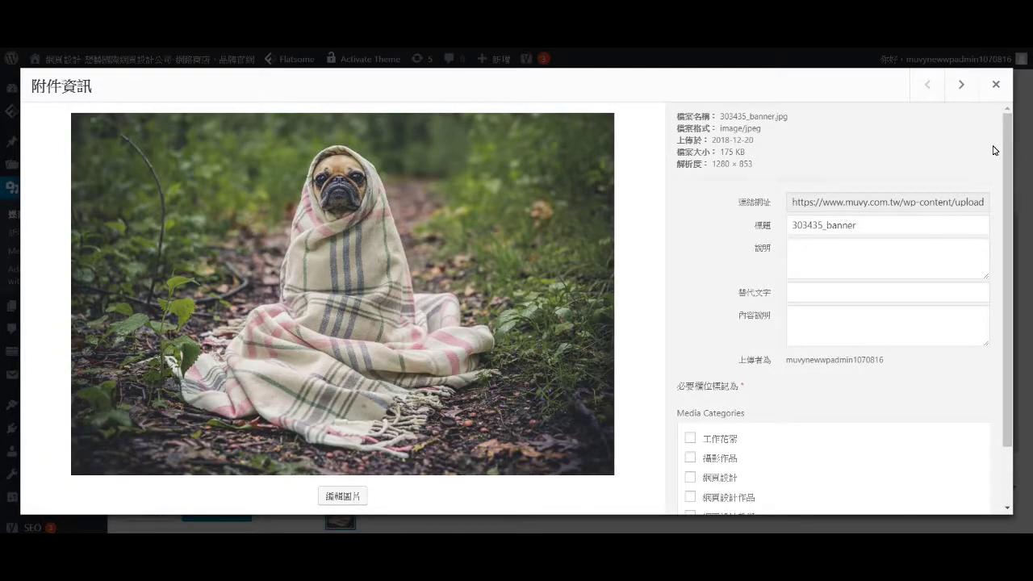
pyautogui.scroll(-2, 737, 281)
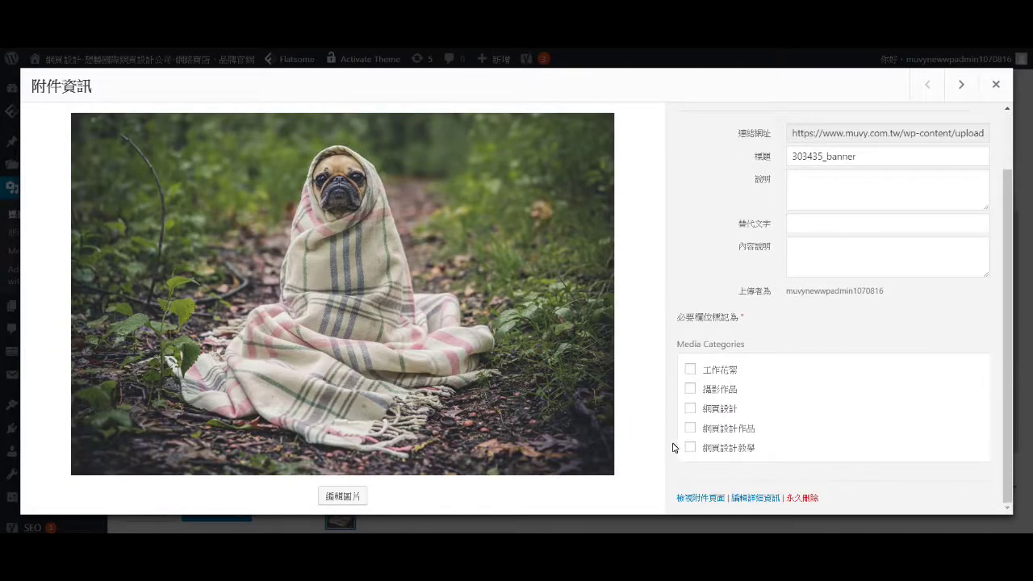
pyautogui.click(803, 498)
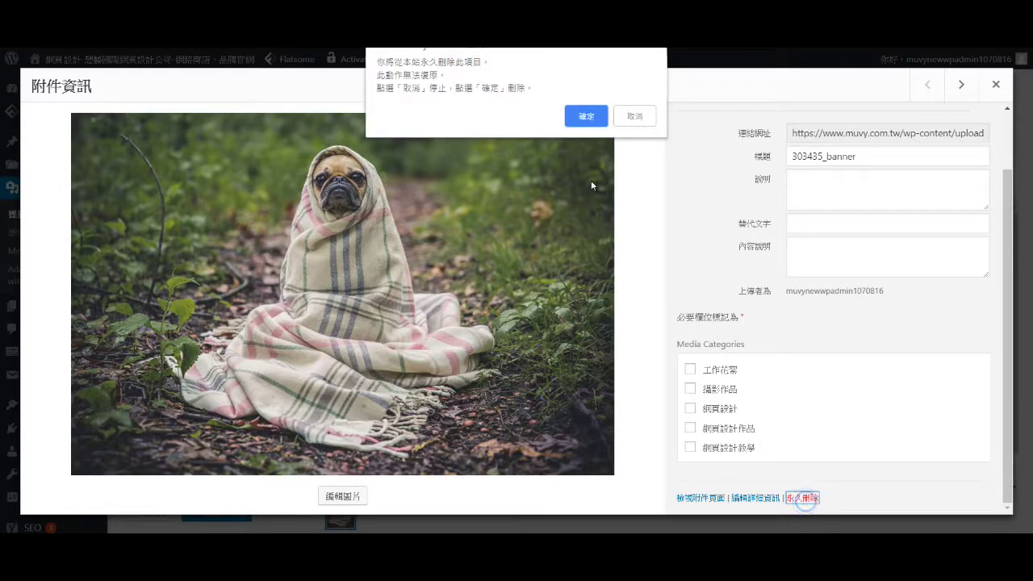
pyautogui.click(586, 120)
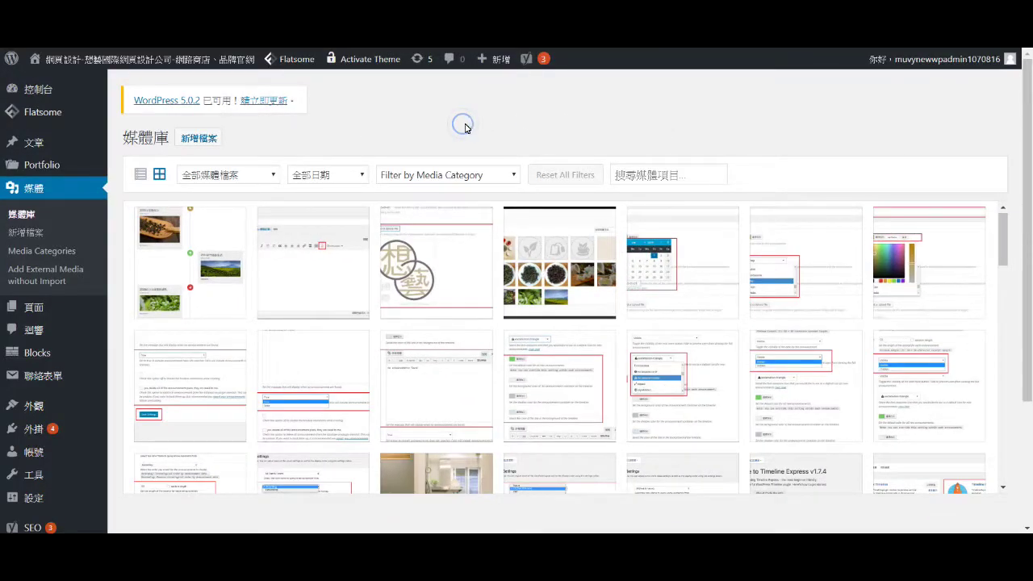
# - View the attachment details and the full edit page of the first media item, and return to the attachment details
pyautogui.click(147, 221)
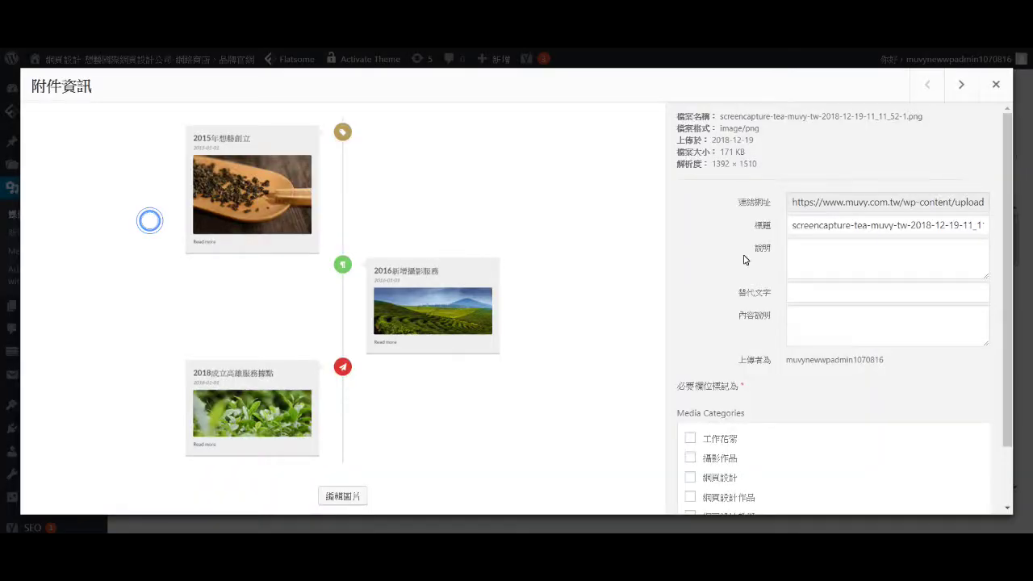
pyautogui.scroll(-2, 710, 363)
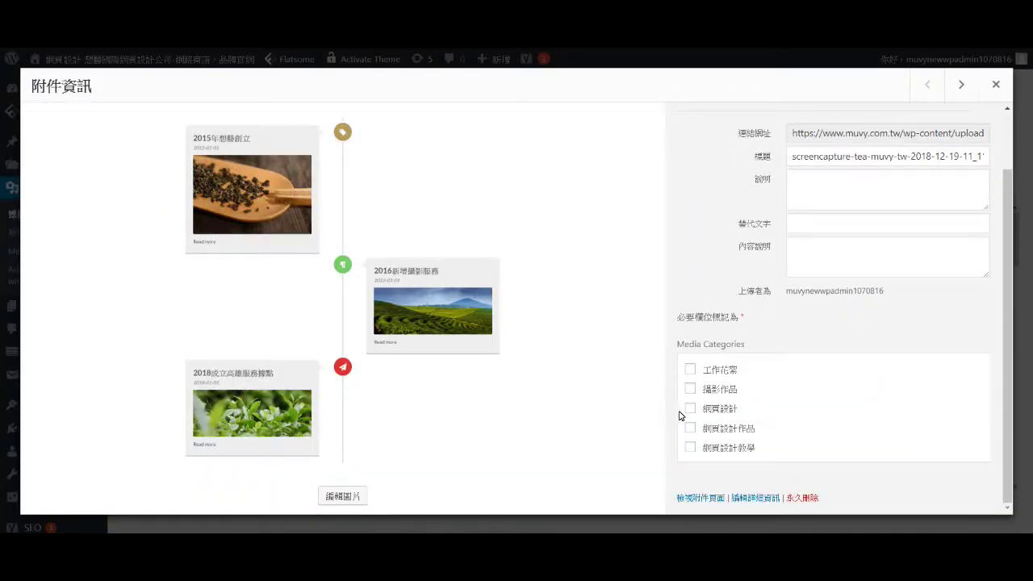
pyautogui.click(758, 501)
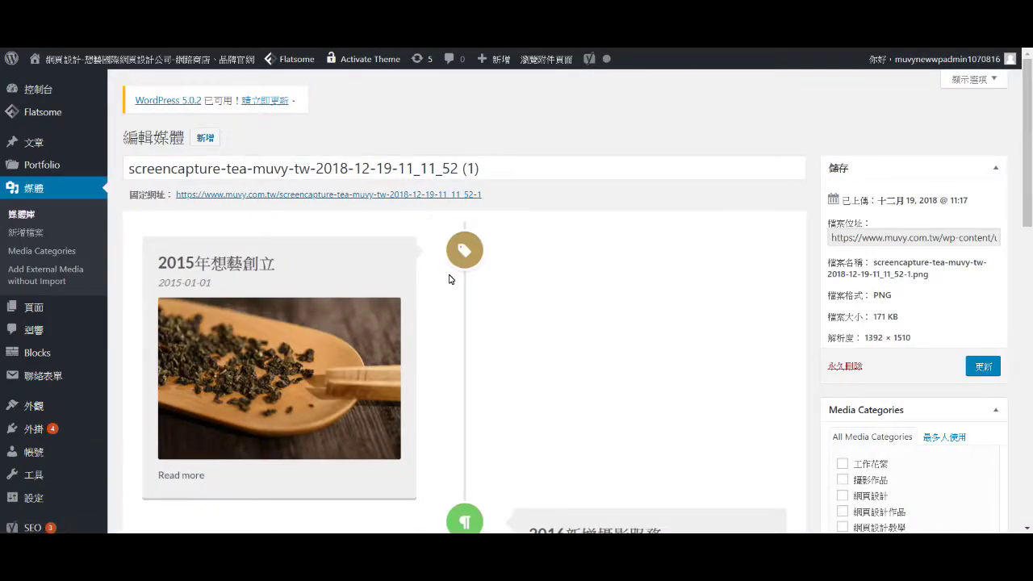
pyautogui.hotkey('alt', 'Left')
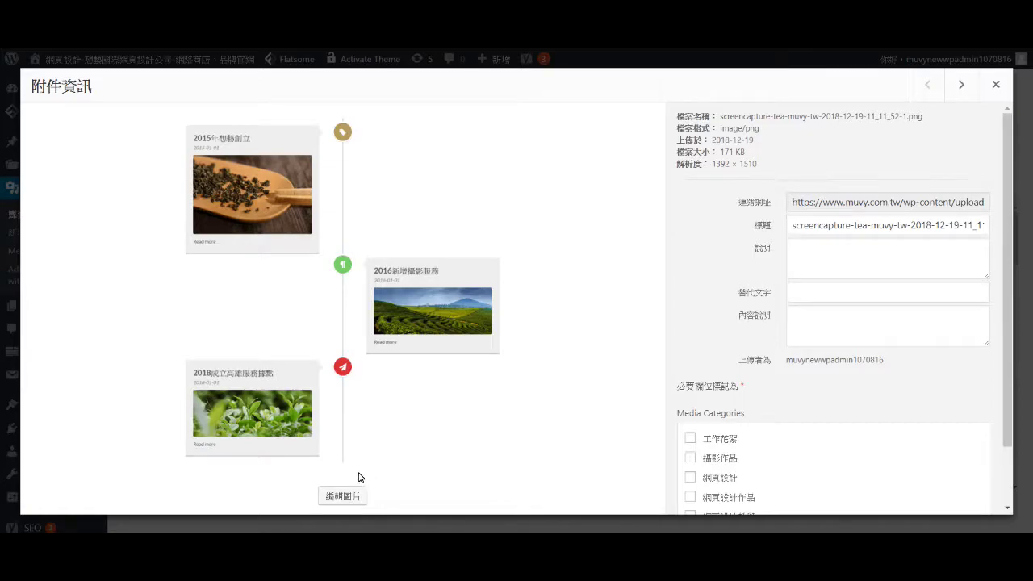
# - Try out a crop selection of about 1393 × 1166 on the timeline screenshot in the image editor, and close it without saving
pyautogui.click(344, 497)
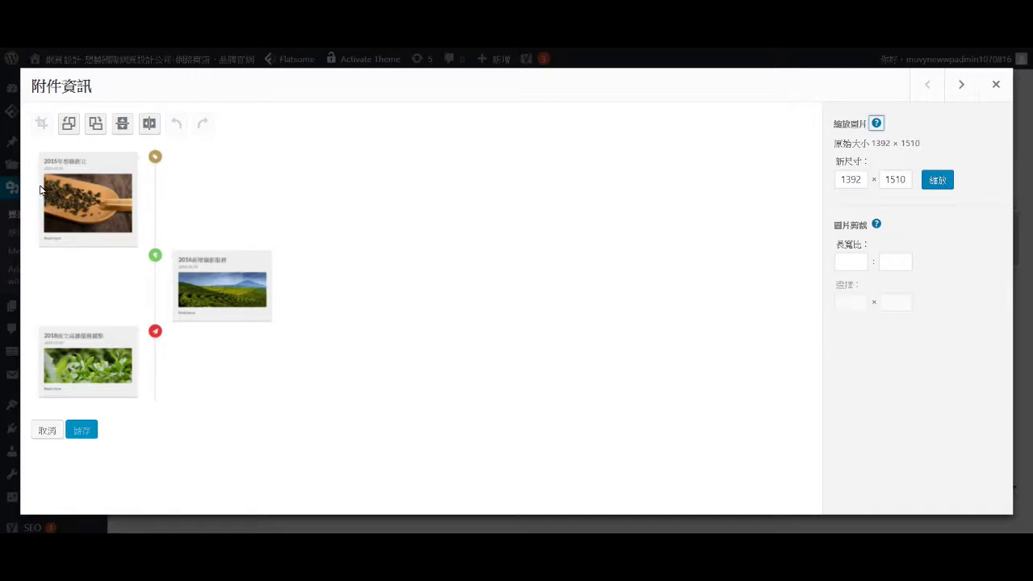
pyautogui.moveTo(42, 182); pyautogui.dragTo(300, 341)
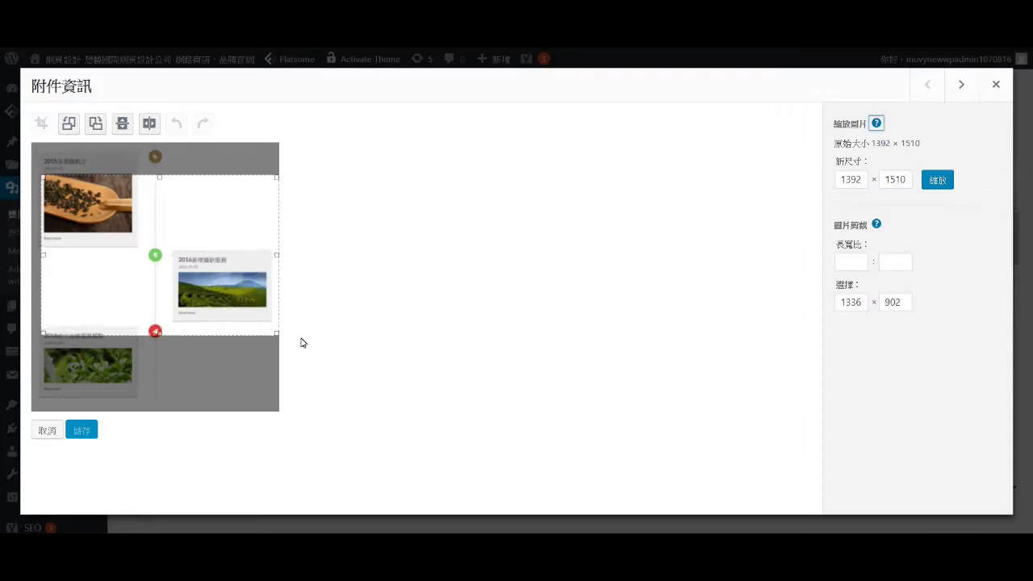
pyautogui.moveTo(46, 262); pyautogui.dragTo(27, 259)
pyautogui.moveTo(155, 177); pyautogui.dragTo(158, 148)
pyautogui.moveTo(153, 337); pyautogui.dragTo(158, 351)
pyautogui.click(587, 249)
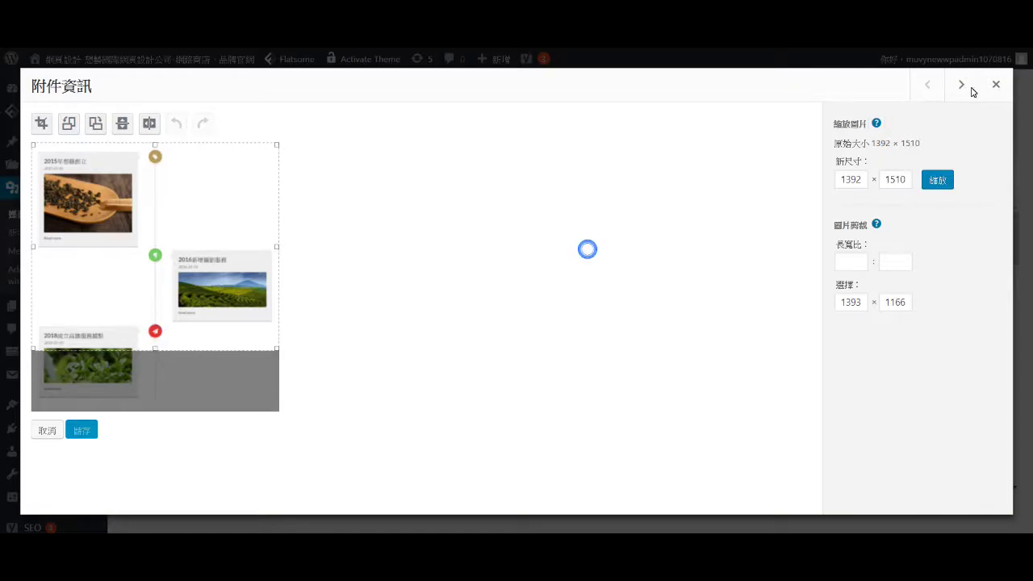
pyautogui.click(996, 84)
pyautogui.click(351, 128)
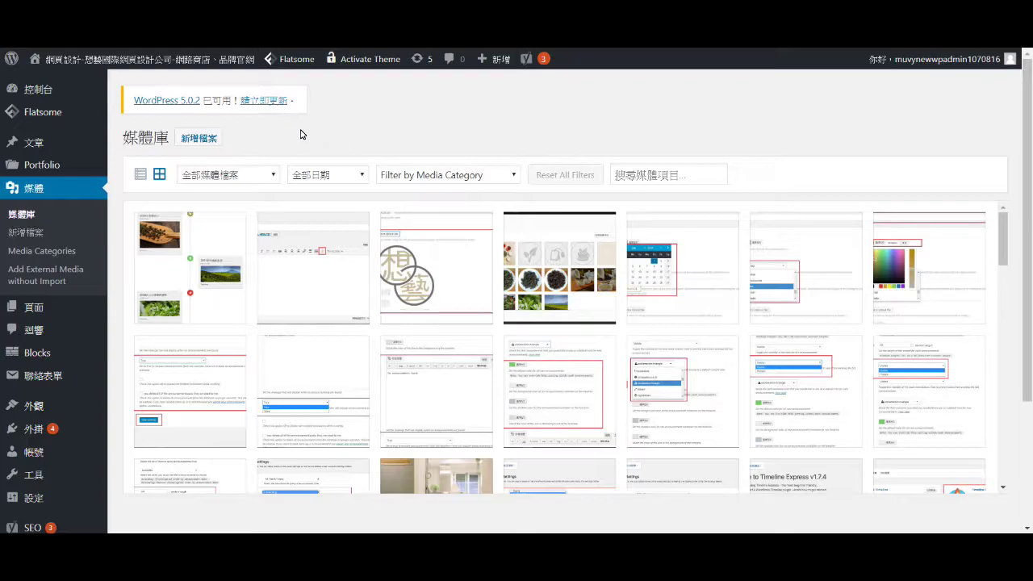
pyautogui.moveTo(124, 142); pyautogui.dragTo(158, 143)
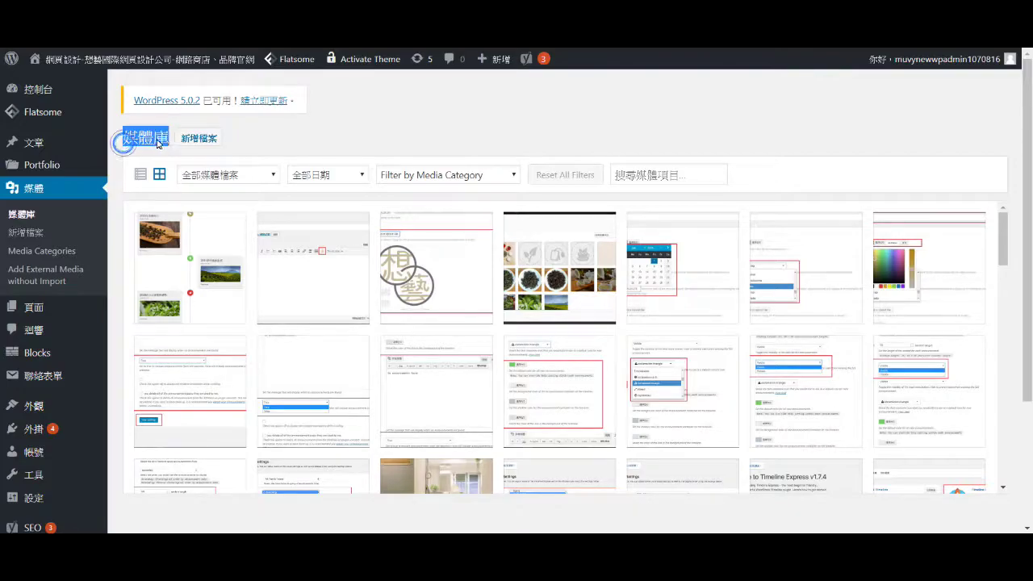
pyautogui.click(158, 144)
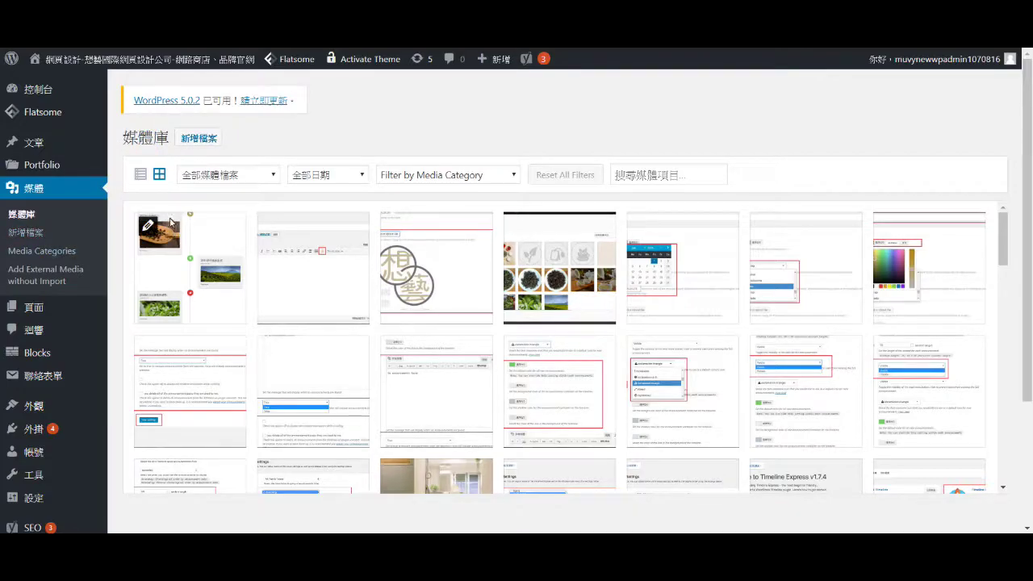